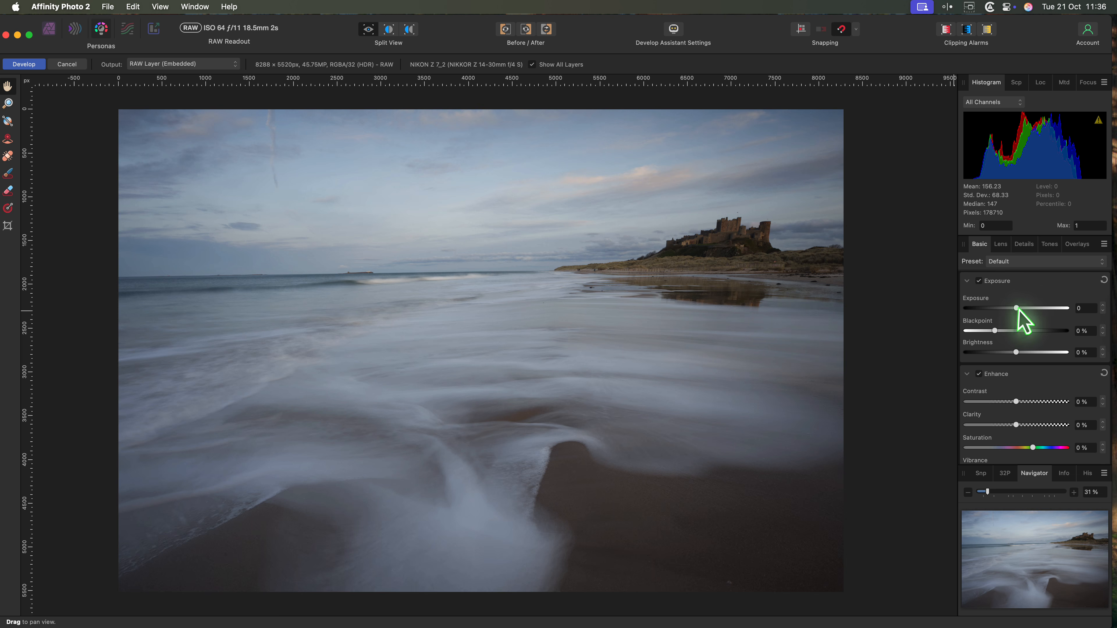
Brighten the RAW photo's exposure, and set Shadows to 26% and Highlights to -21%.
drag(1016, 308, 1006, 335)
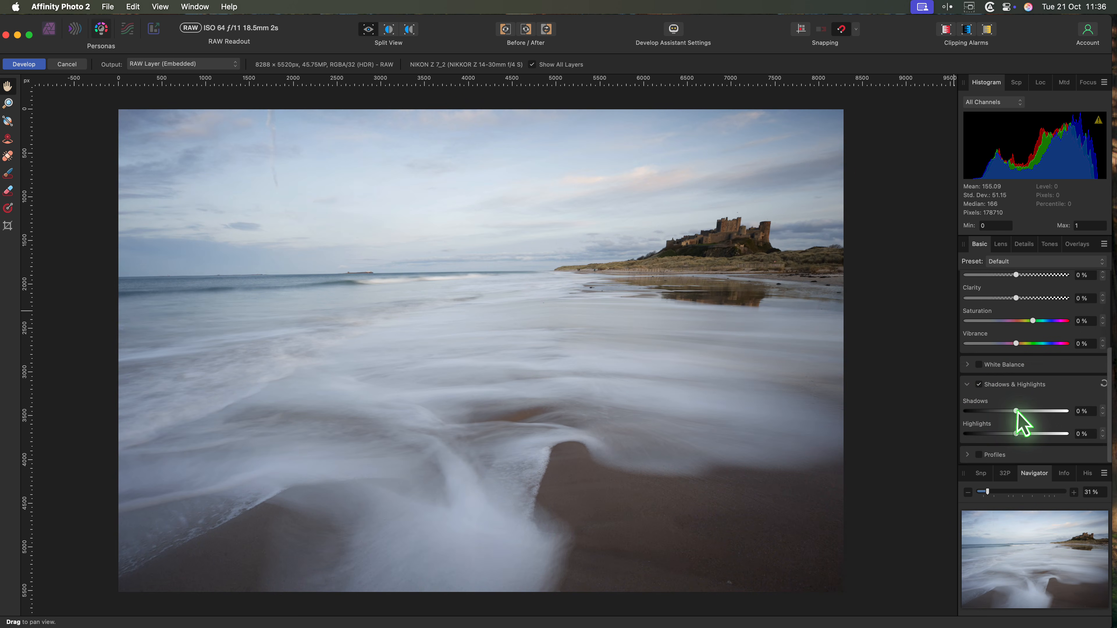
drag(1016, 411, 1018, 435)
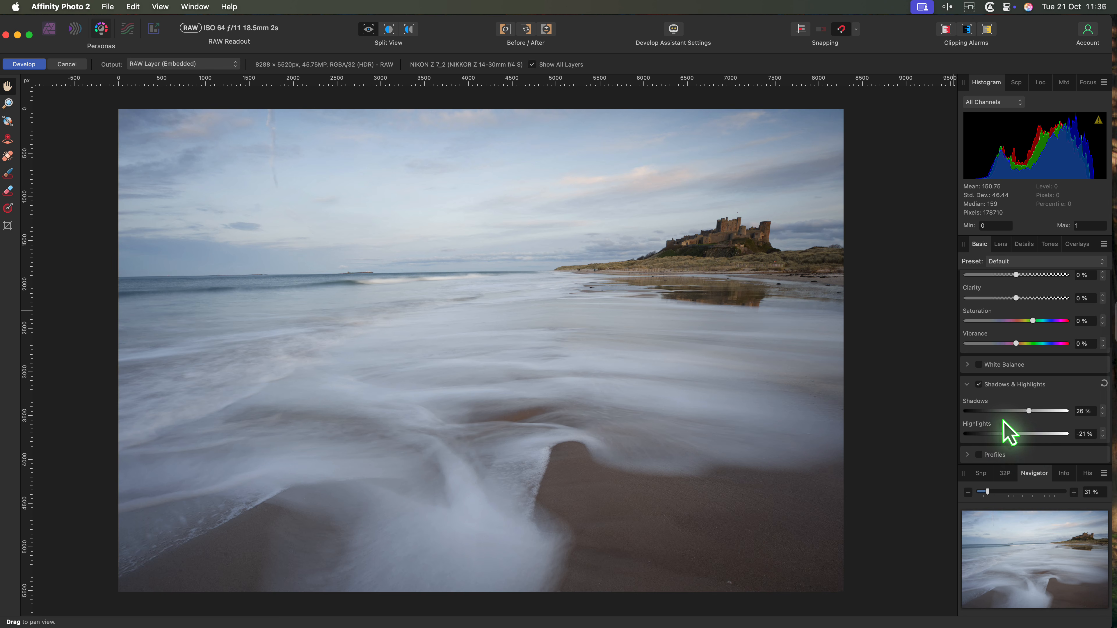
Enable the White Balance adjustment and warm the photo to a temperature of about 10446.
click(971, 365)
click(979, 364)
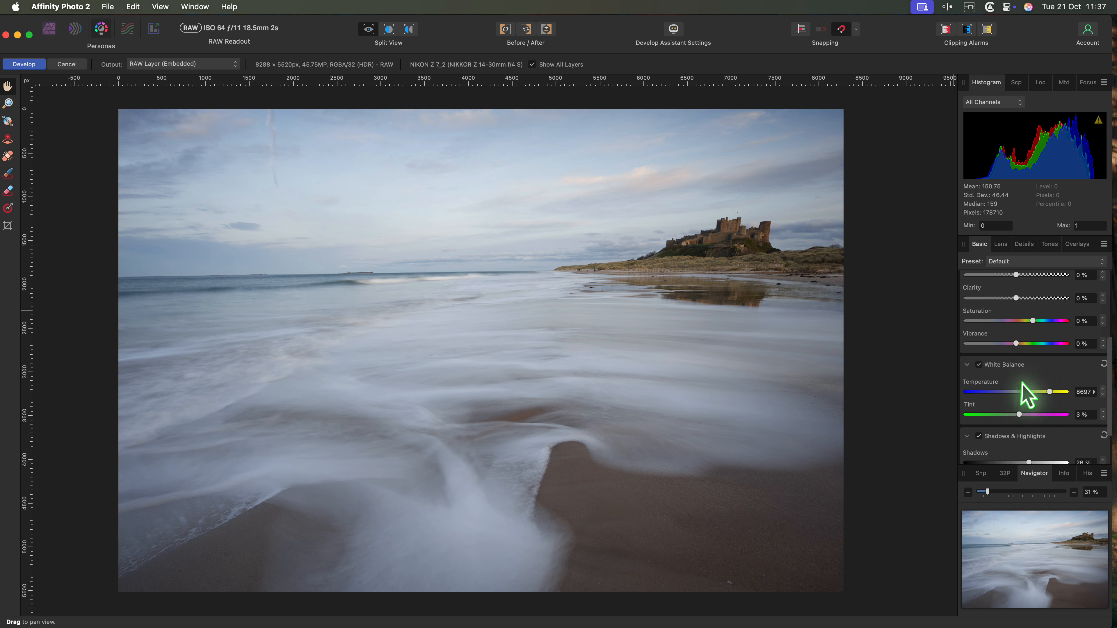
click(1051, 392)
drag(1051, 393, 1056, 393)
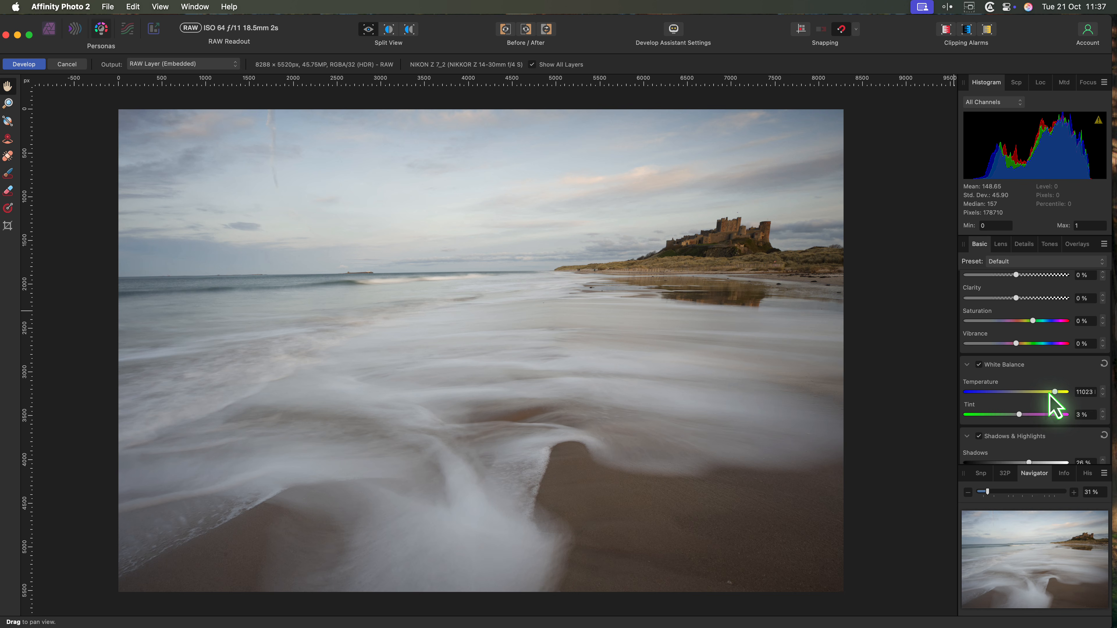
drag(1049, 393, 1047, 393)
Straighten the photo along the sea horizon with the Crop tool and develop the RAW image.
click(8, 226)
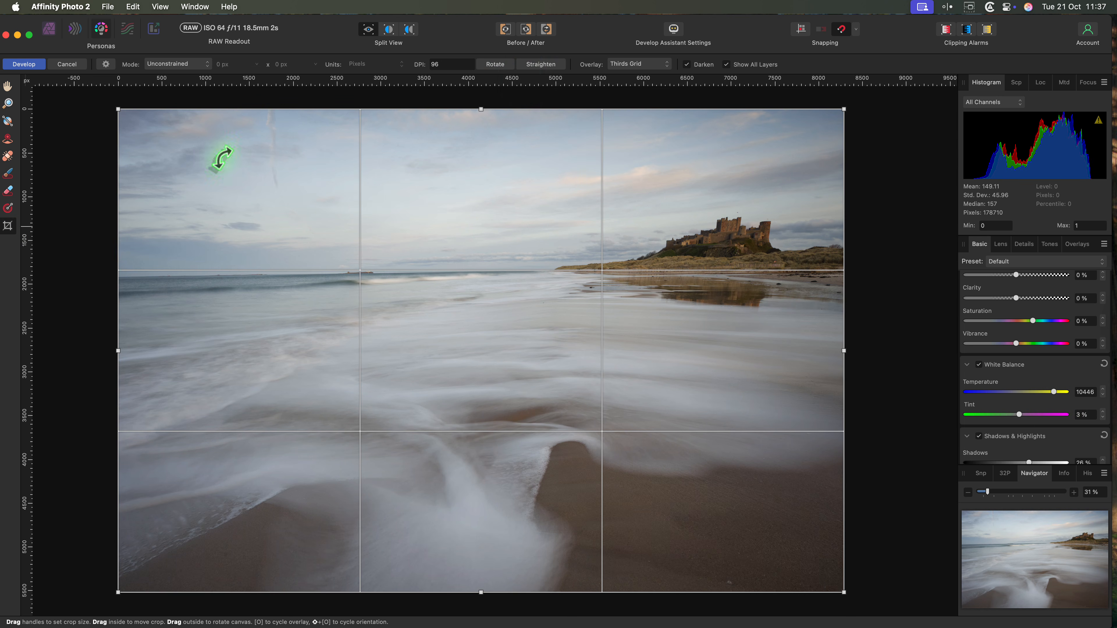
click(522, 66)
drag(124, 277, 556, 270)
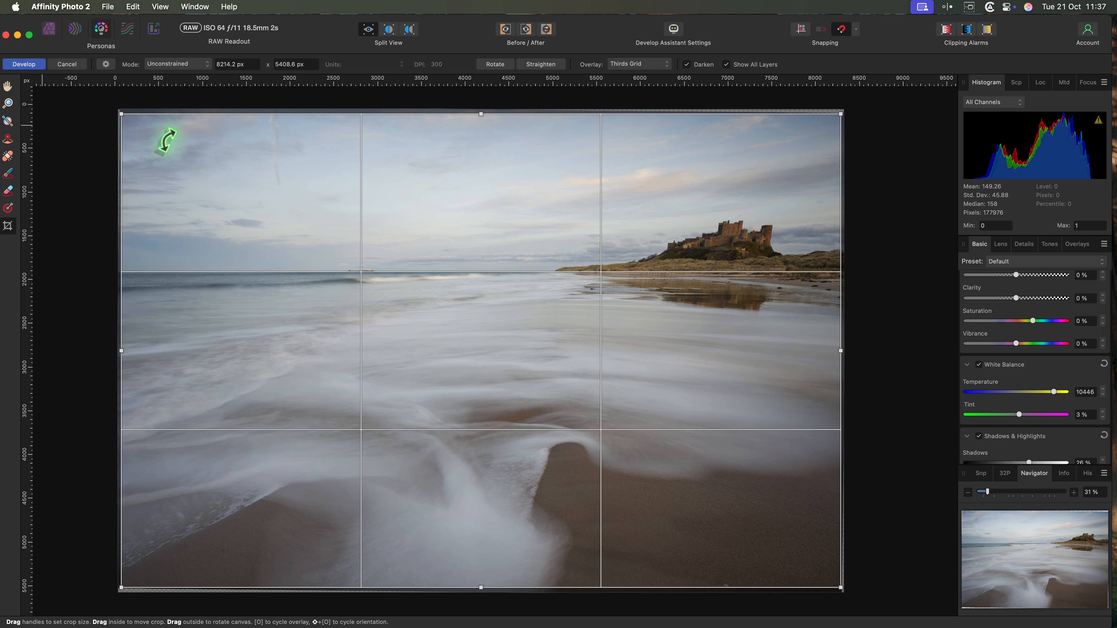
click(8, 86)
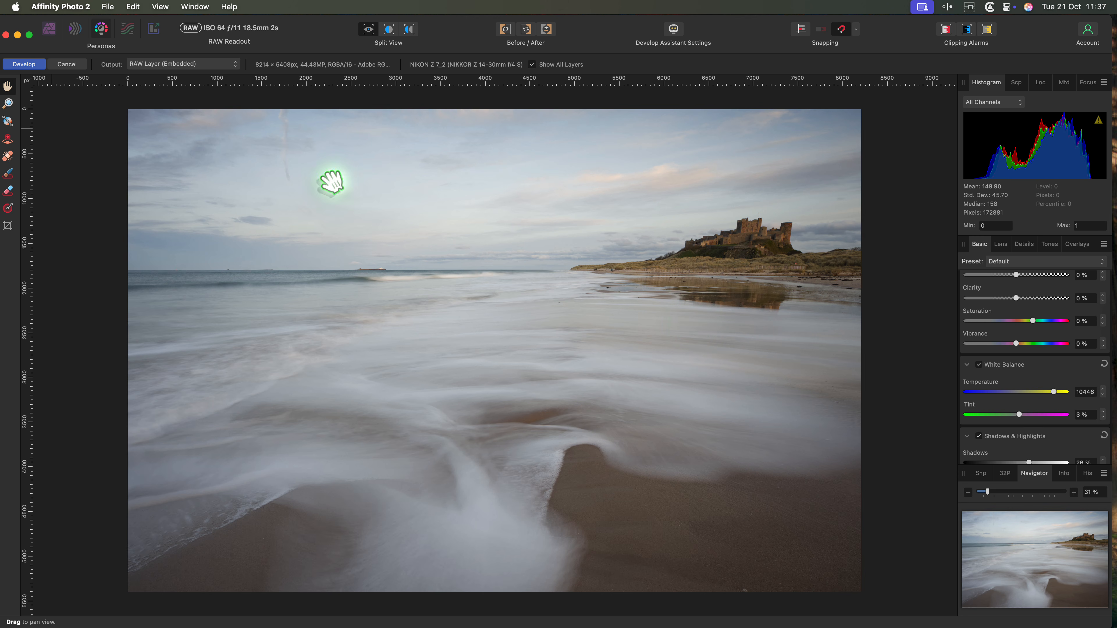
click(24, 64)
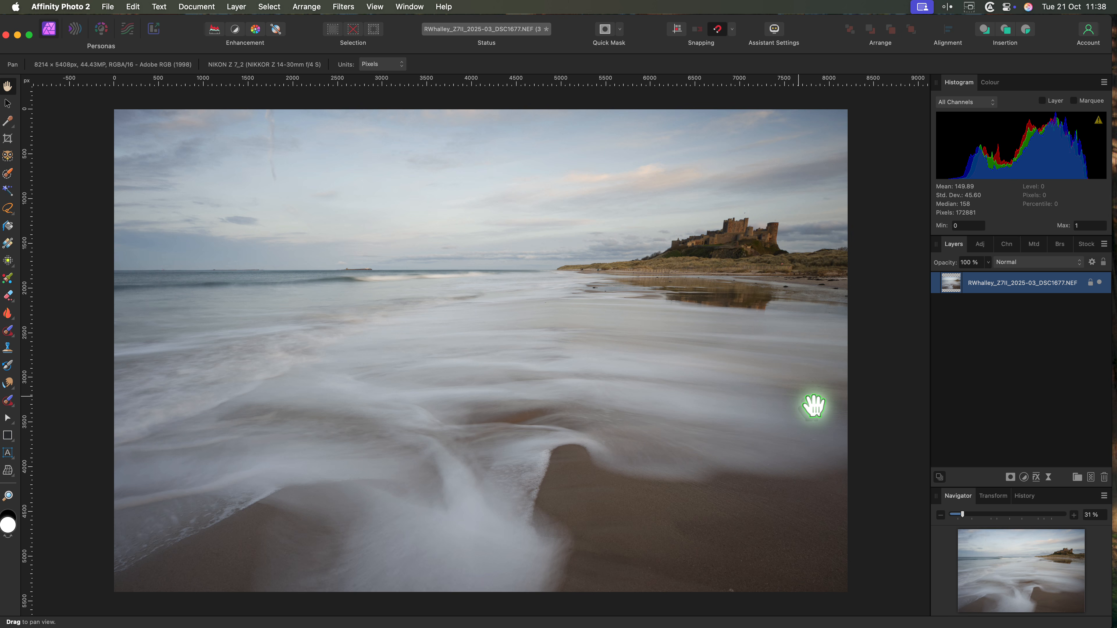
Duplicate the RAW layer and open the copy in the Nik 8 Viveza plugin.
right_click(982, 292)
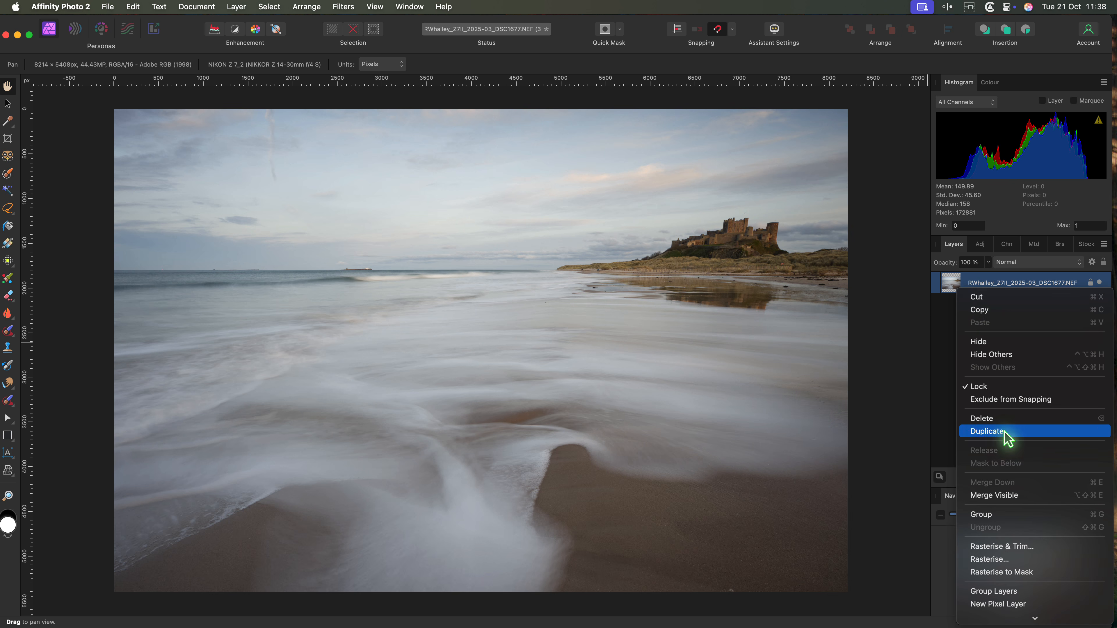
click(984, 429)
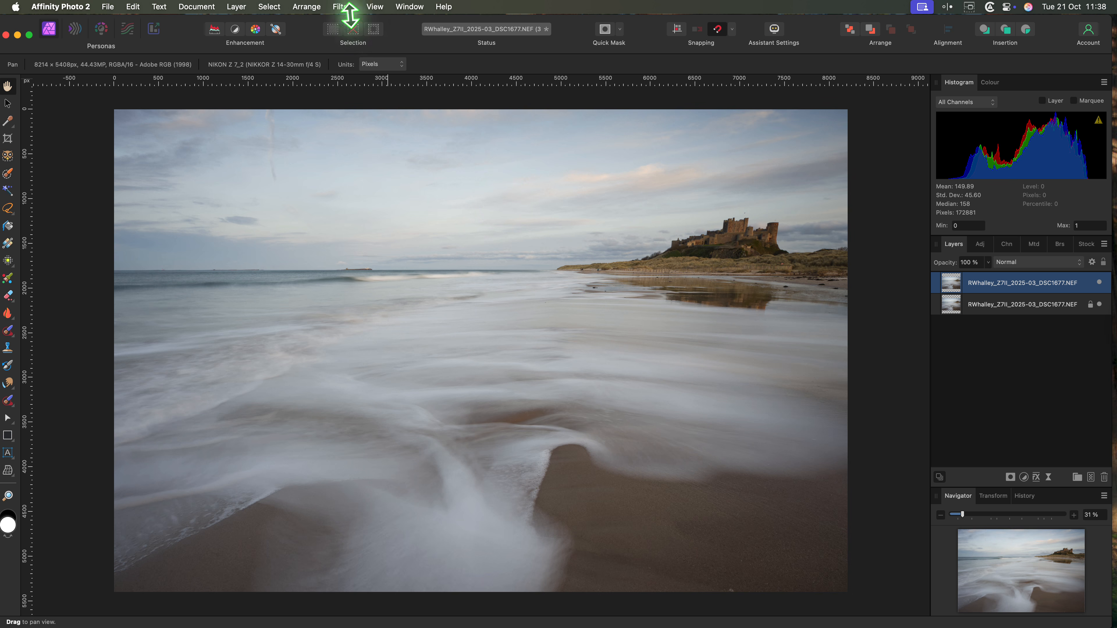
click(345, 7)
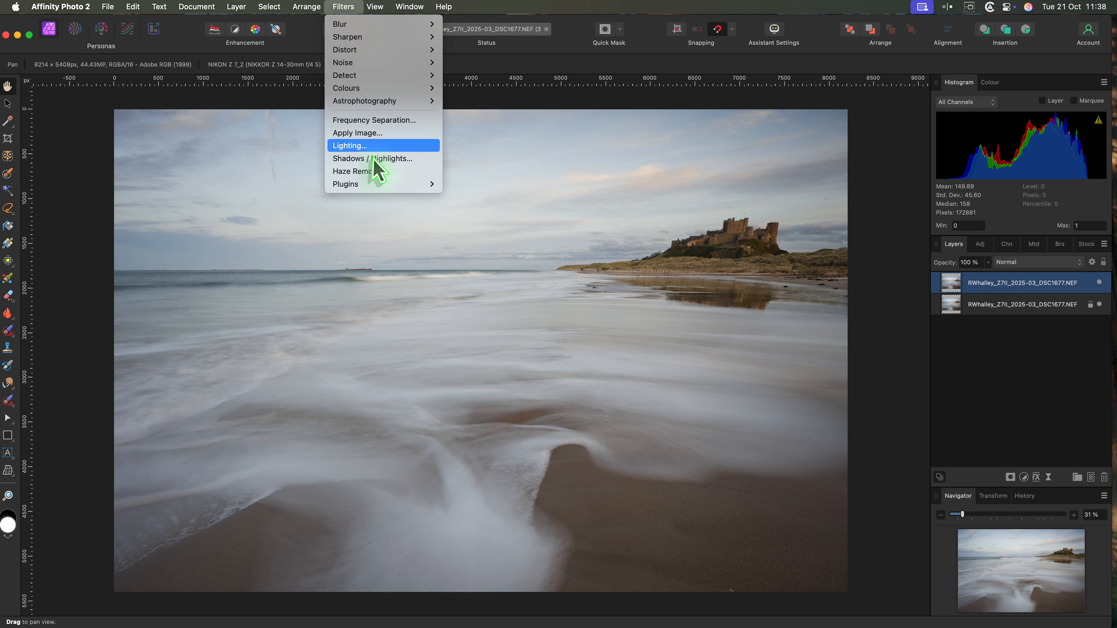
mouse_move(377, 188)
mouse_move(506, 261)
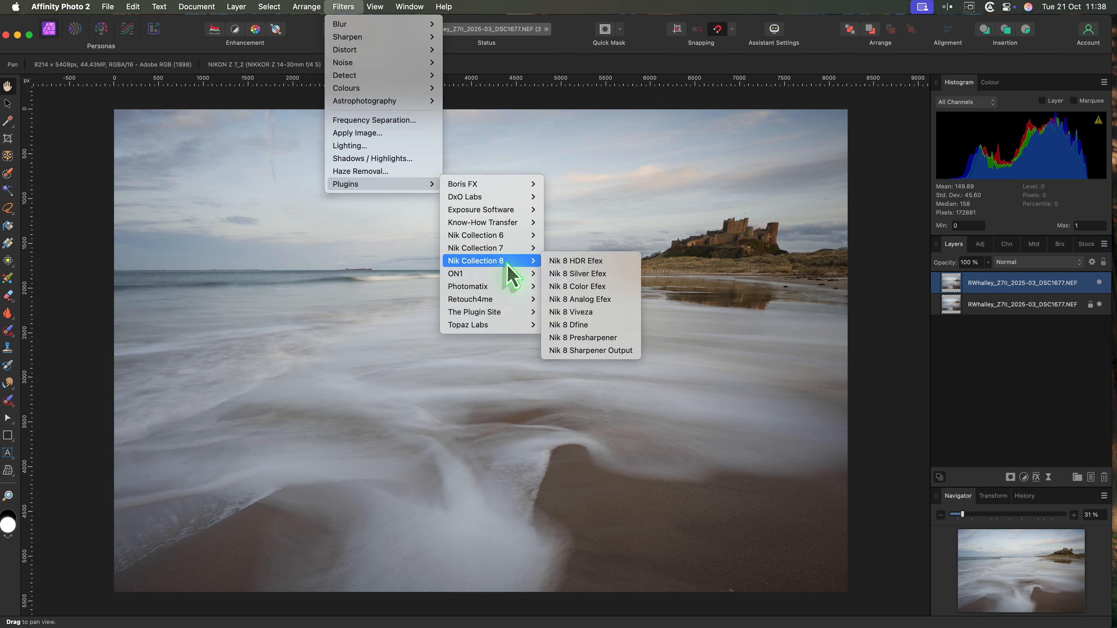
click(586, 312)
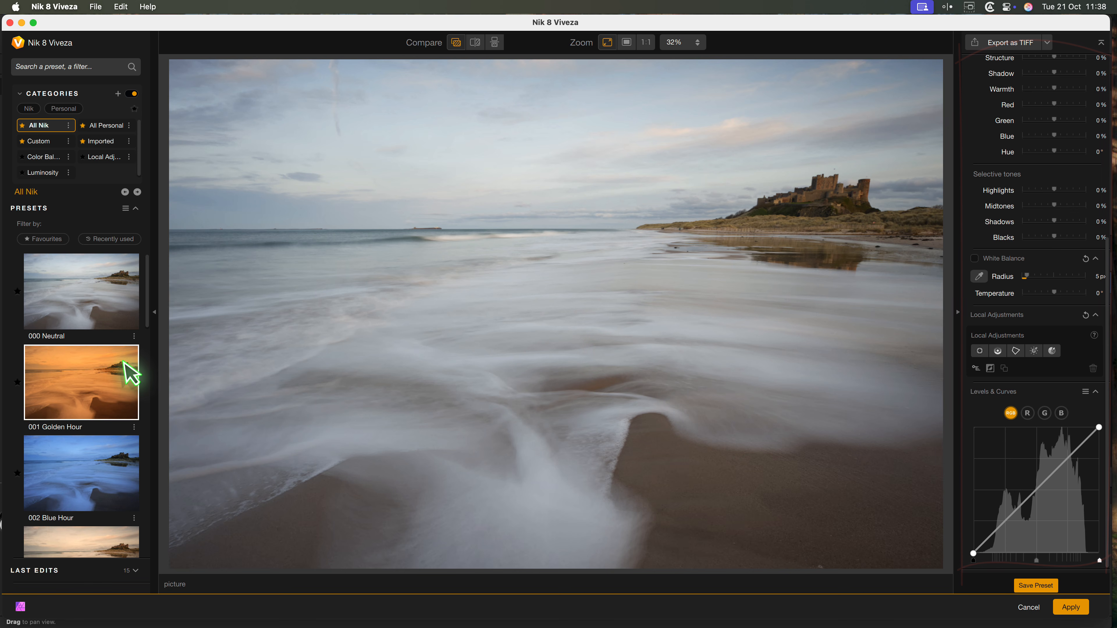
Browse the Nik presets, try 010 Adjust Sky and examine the settings of its Sky local adjustment.
scroll(127, 374, down, 3)
scroll(123, 362, down, 7)
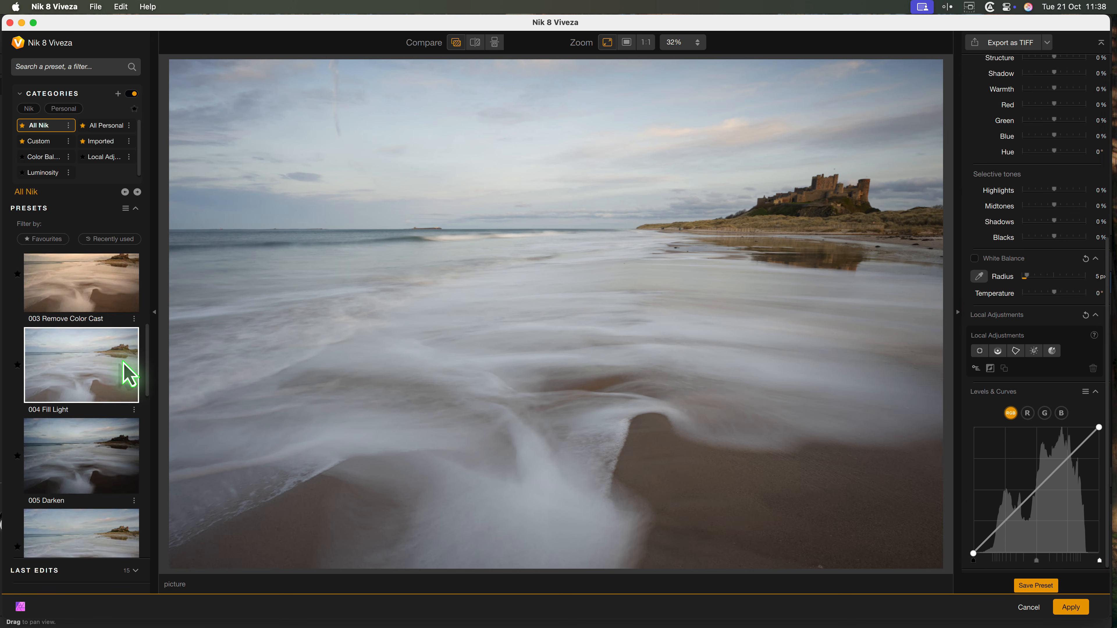
scroll(123, 361, down, 5)
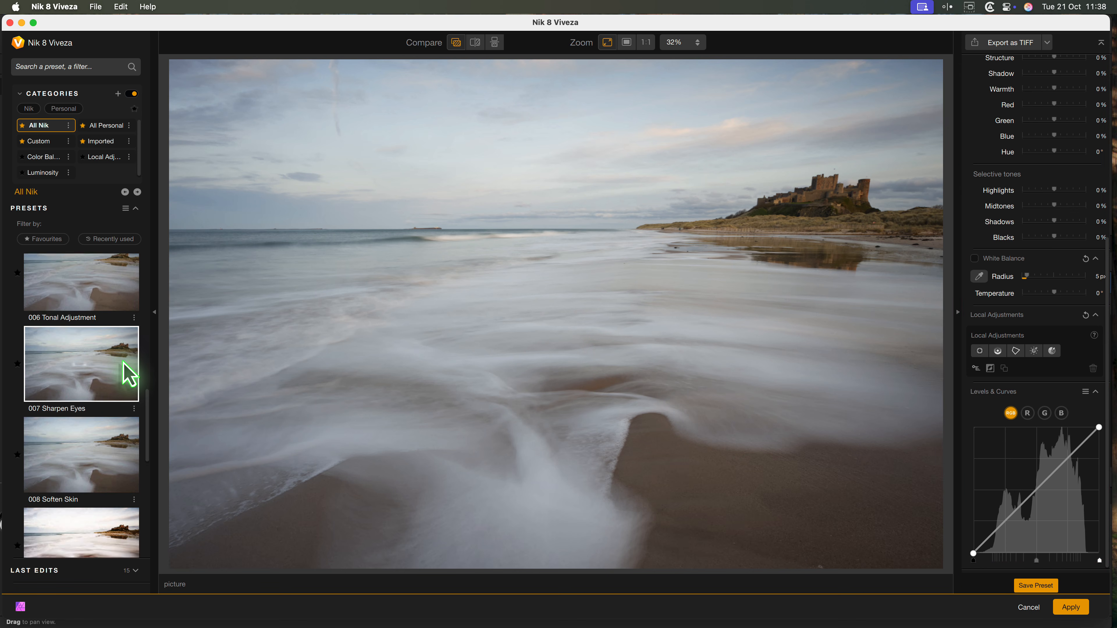
scroll(128, 374, down, 5)
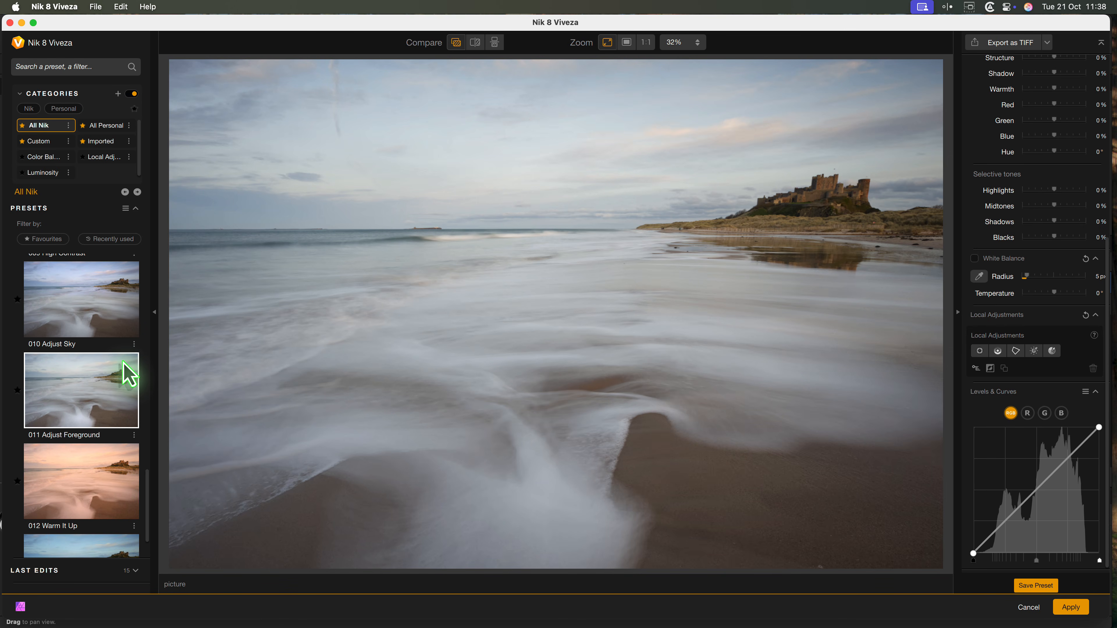
scroll(128, 374, up, 4)
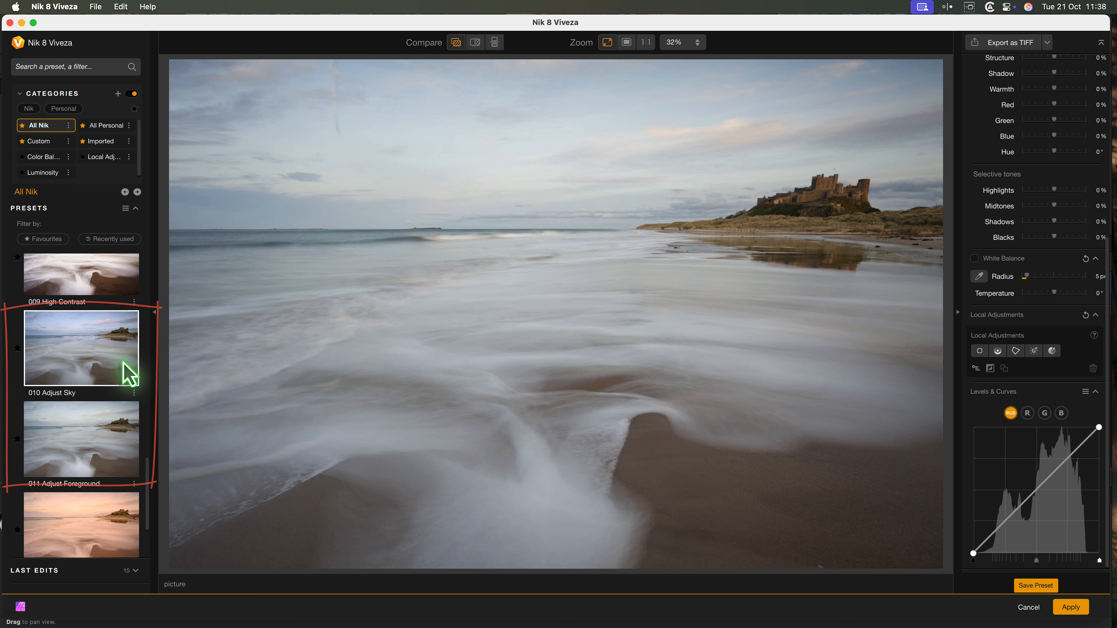
click(104, 373)
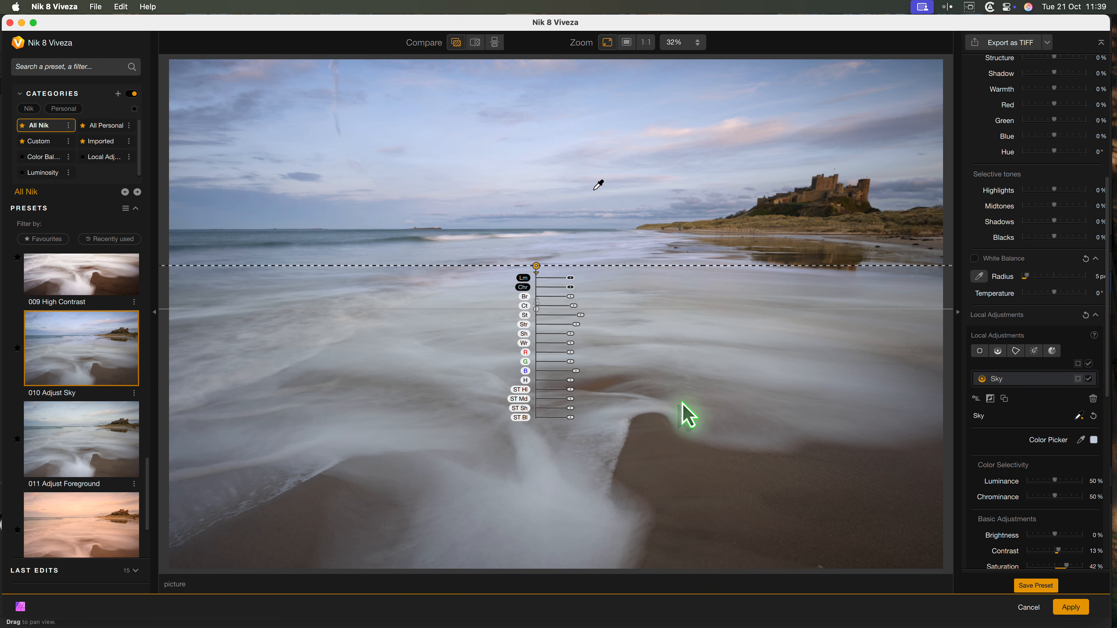
scroll(1023, 418, down, 3)
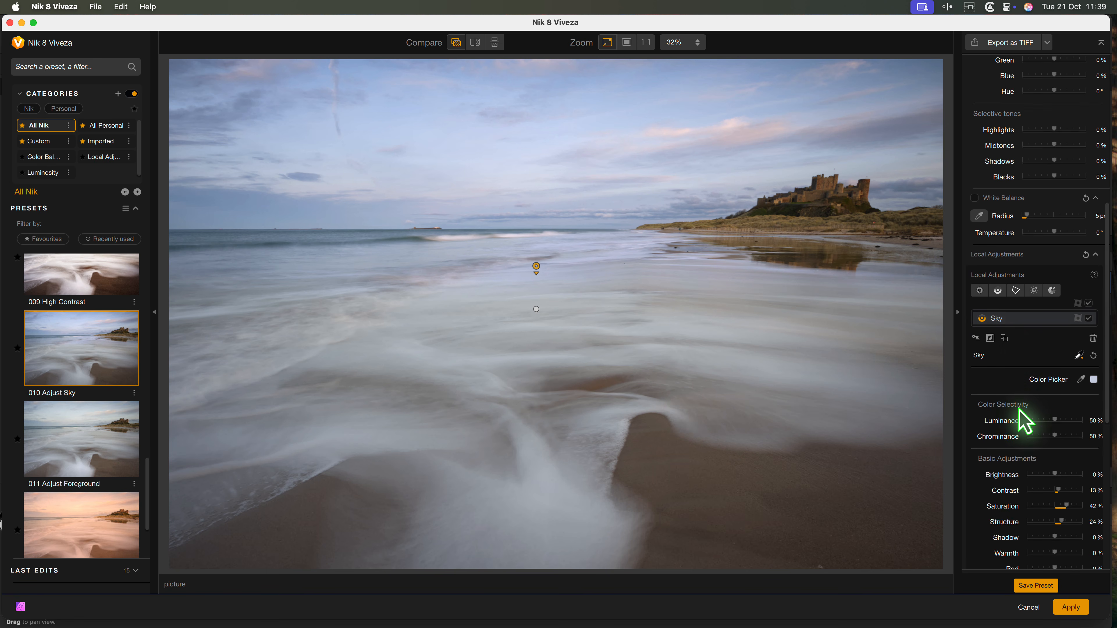
scroll(1020, 411, down, 2)
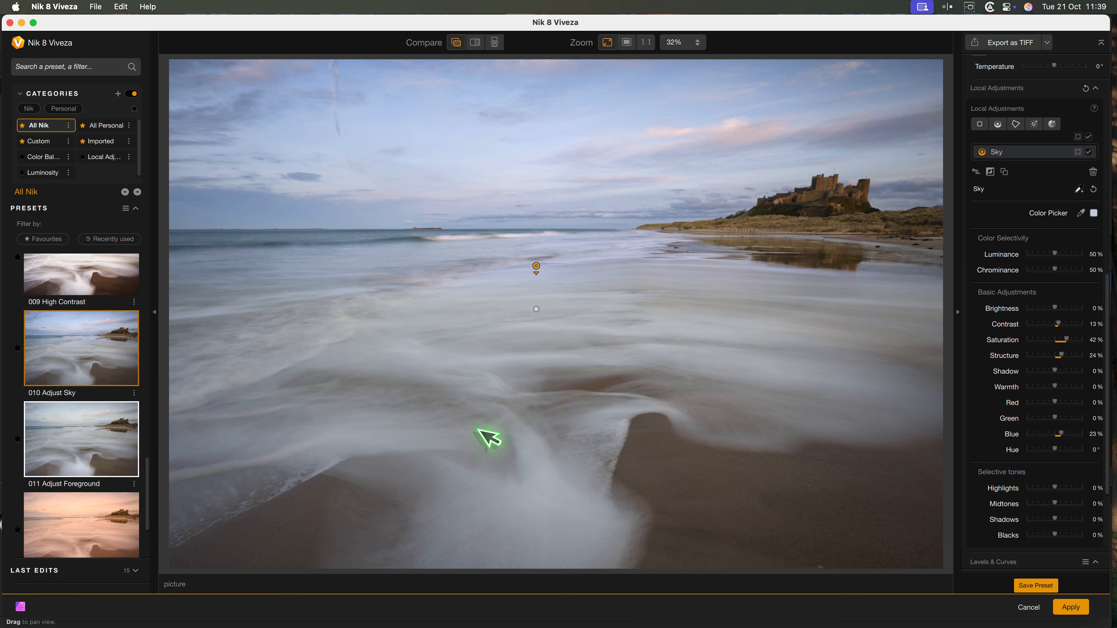
Try the 011 Adjust Foreground preset and move its Foreground control line up to just below the horizon.
click(107, 444)
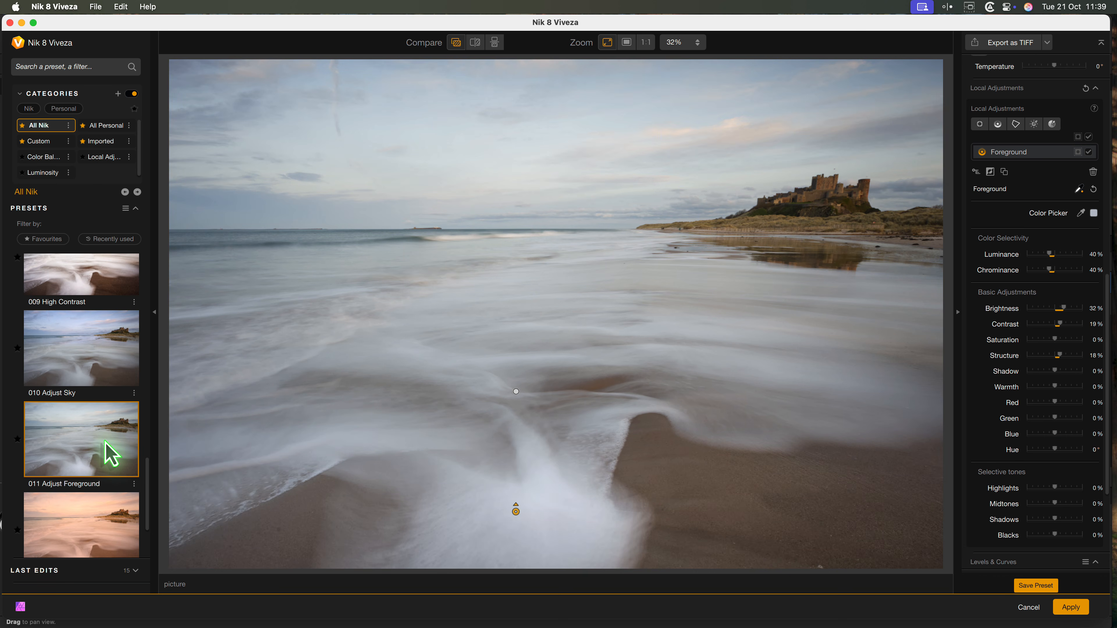
mouse_move(174, 445)
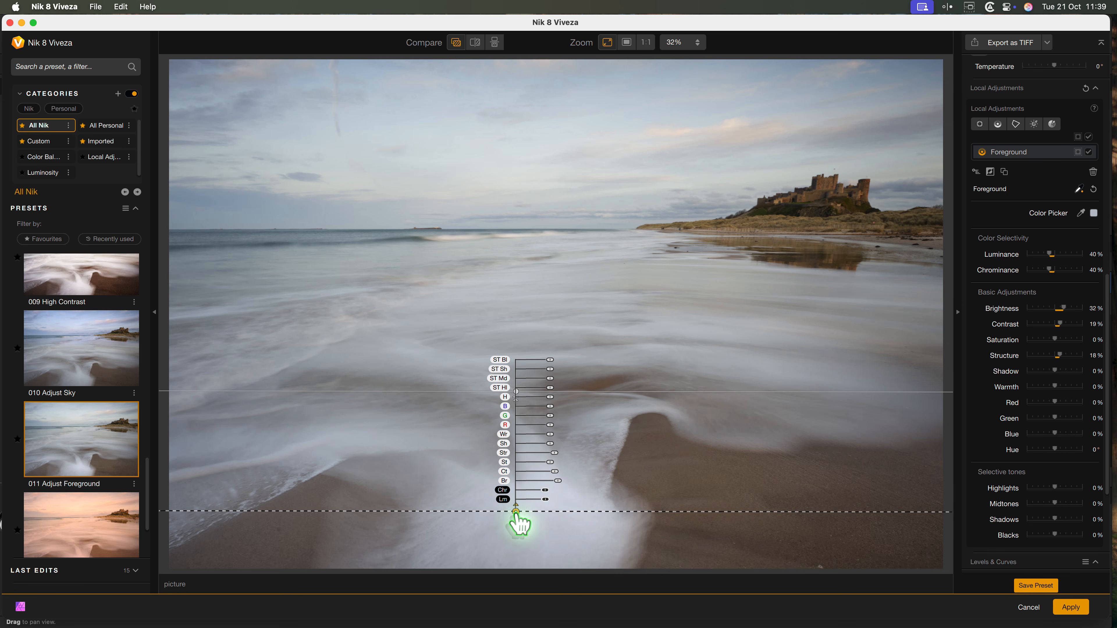
drag(517, 513, 529, 271)
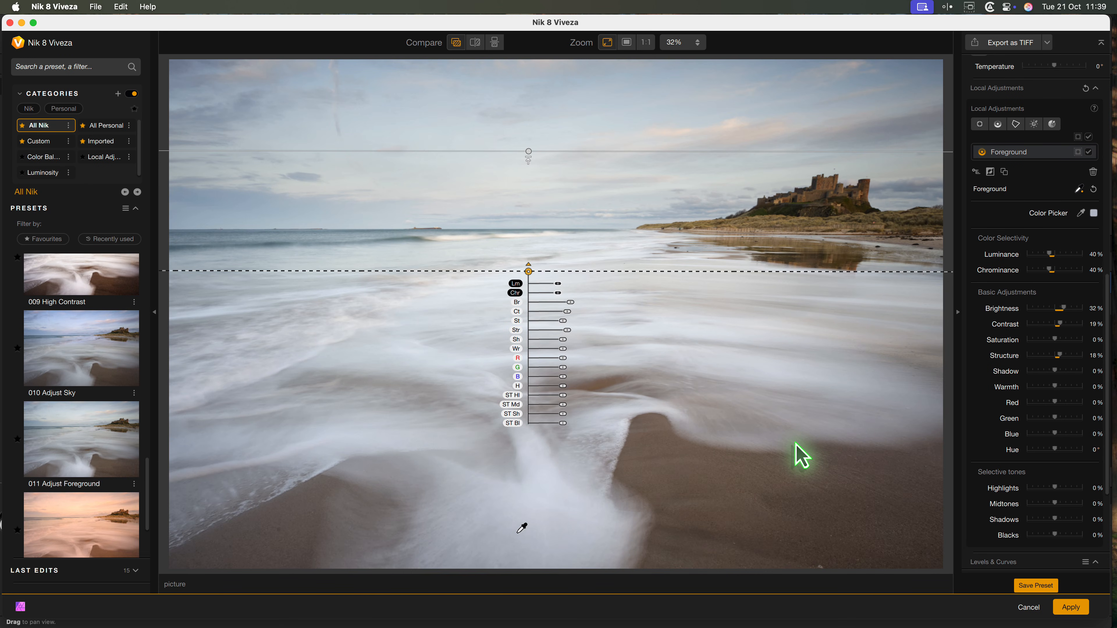
Clear the trial preset by applying the 000 Neutral preset.
scroll(107, 369, up, 5)
scroll(107, 370, up, 10)
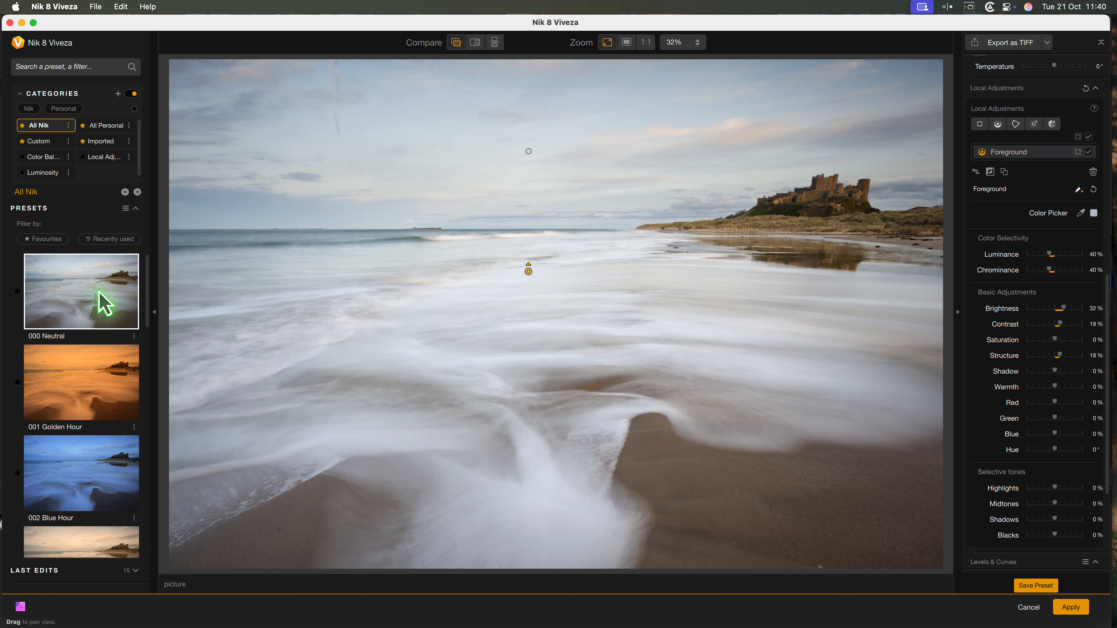
click(100, 303)
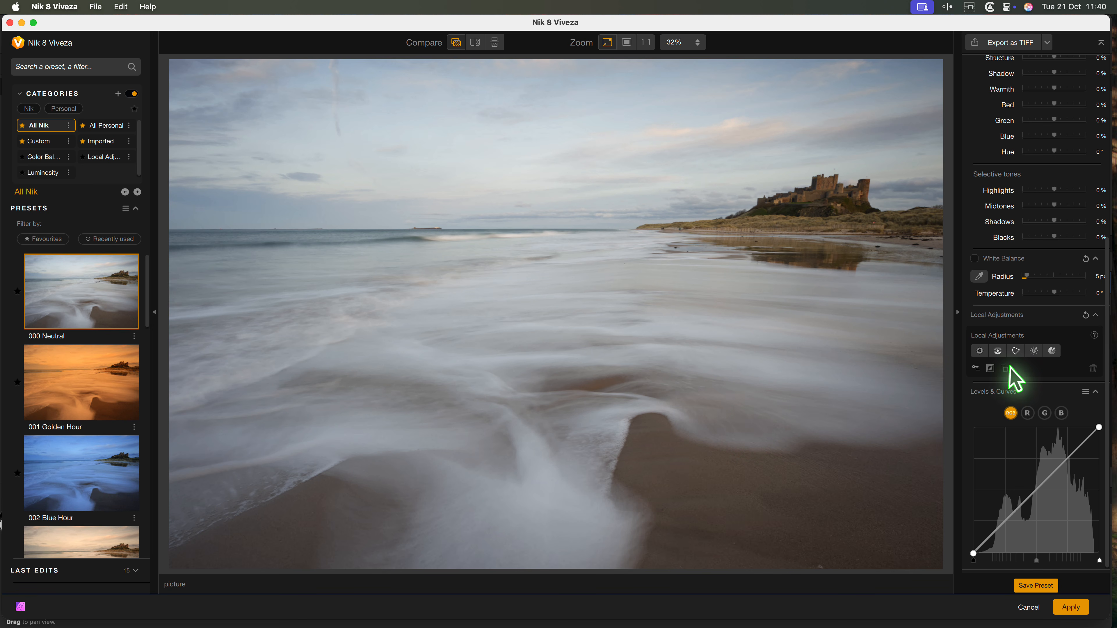
Set the global adjustments to Brightness 14%, Contrast 24%, Saturation 26%, Structure 13% and Blue 8%.
scroll(1011, 369, up, 10)
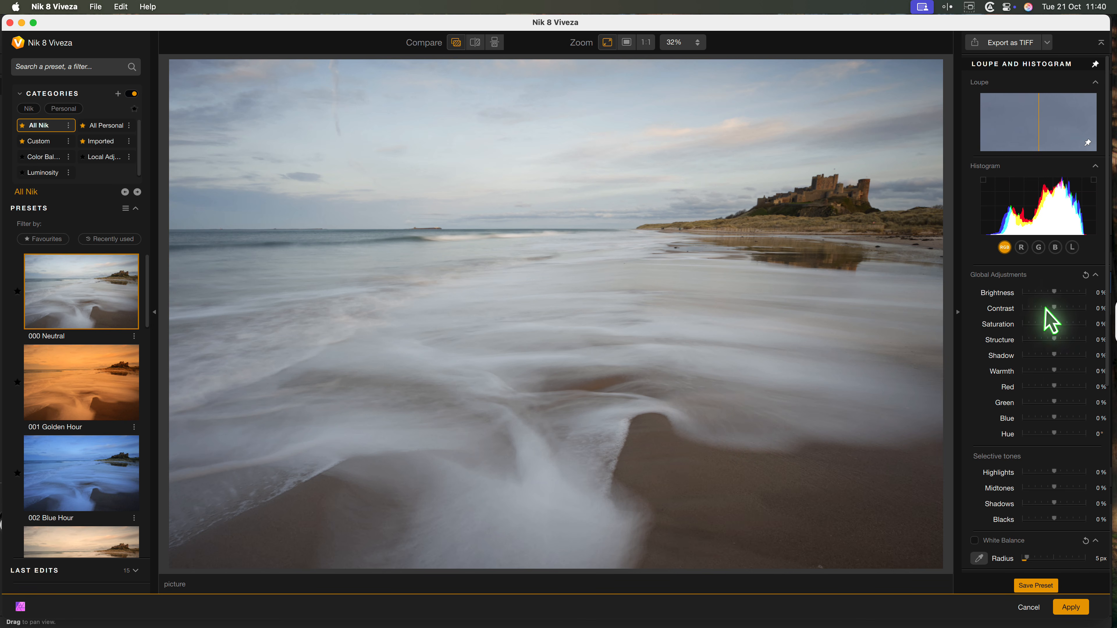
drag(1055, 292, 1055, 340)
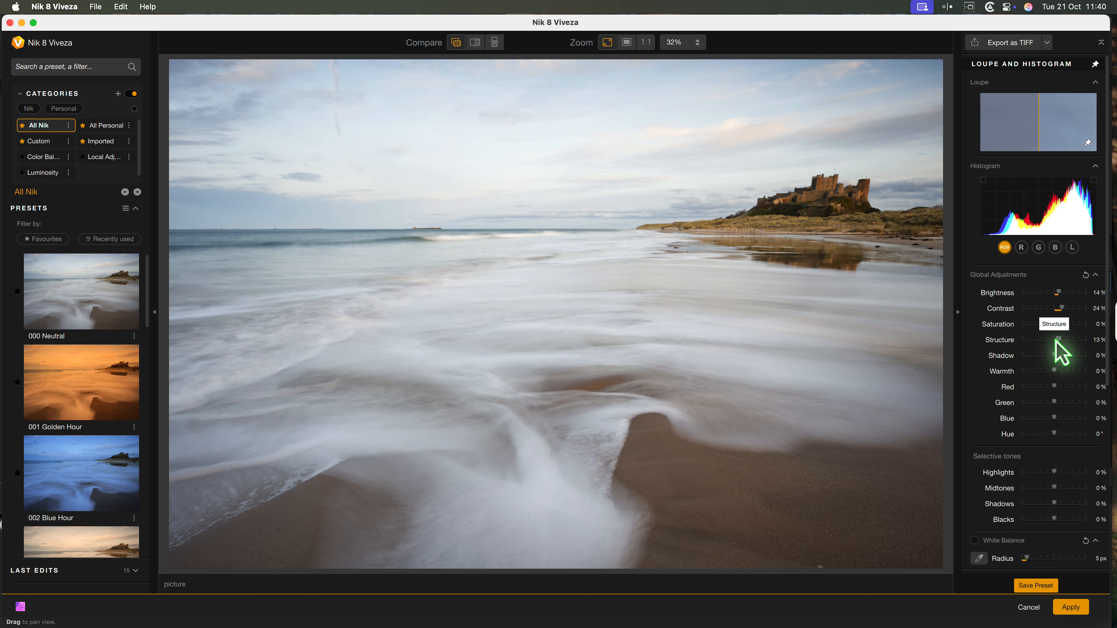
drag(1055, 324, 1062, 324)
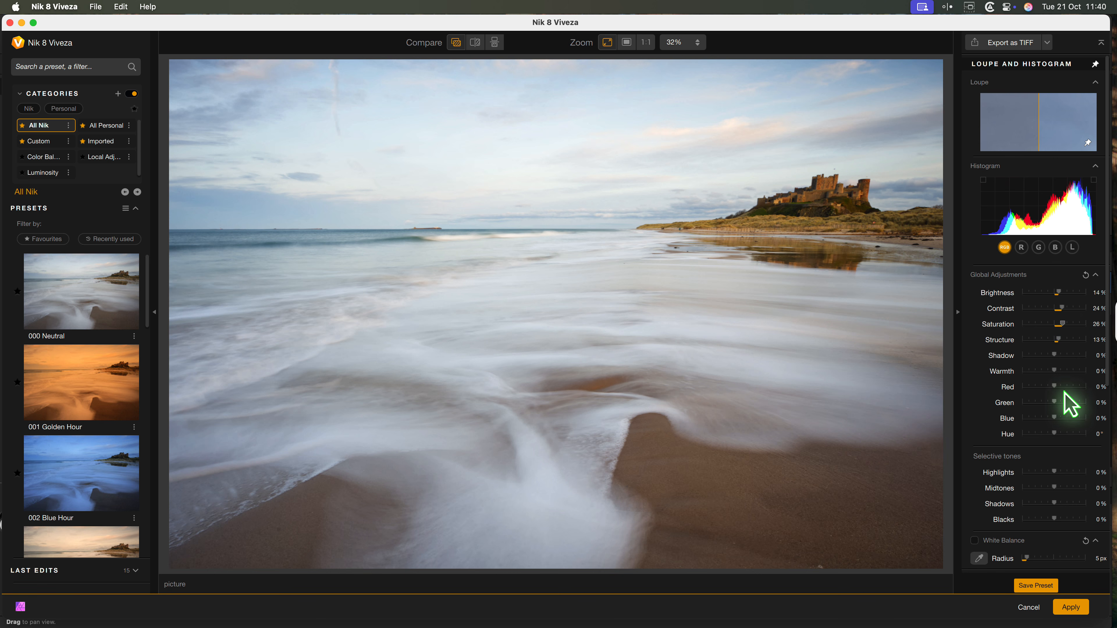
drag(1054, 418, 1057, 418)
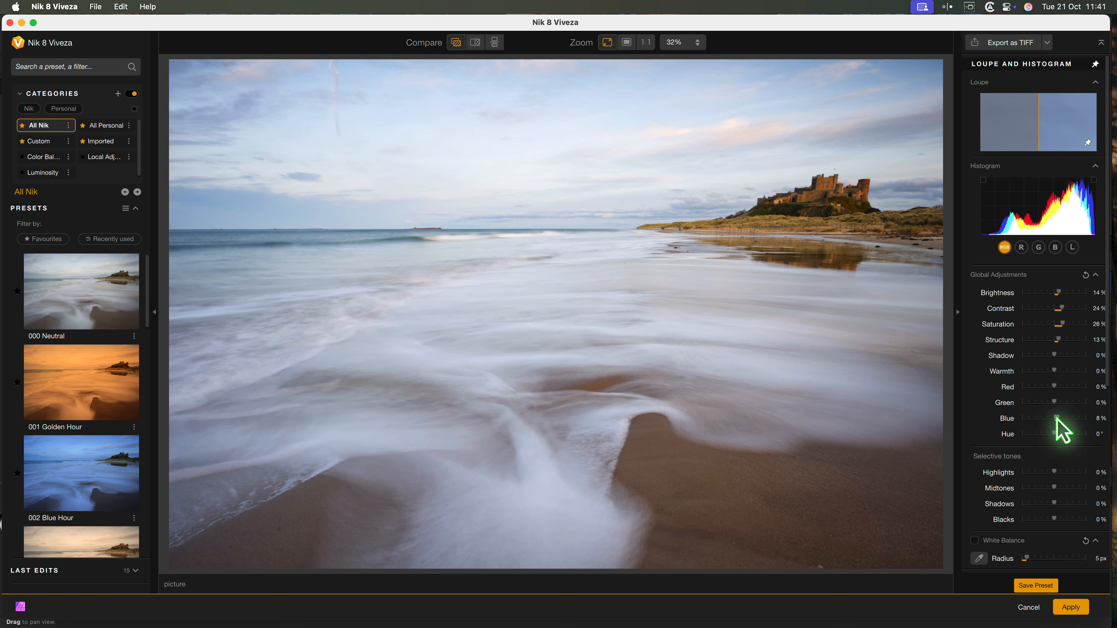
Compare the original and edited photo in a split view, and return to the single-image view.
click(478, 44)
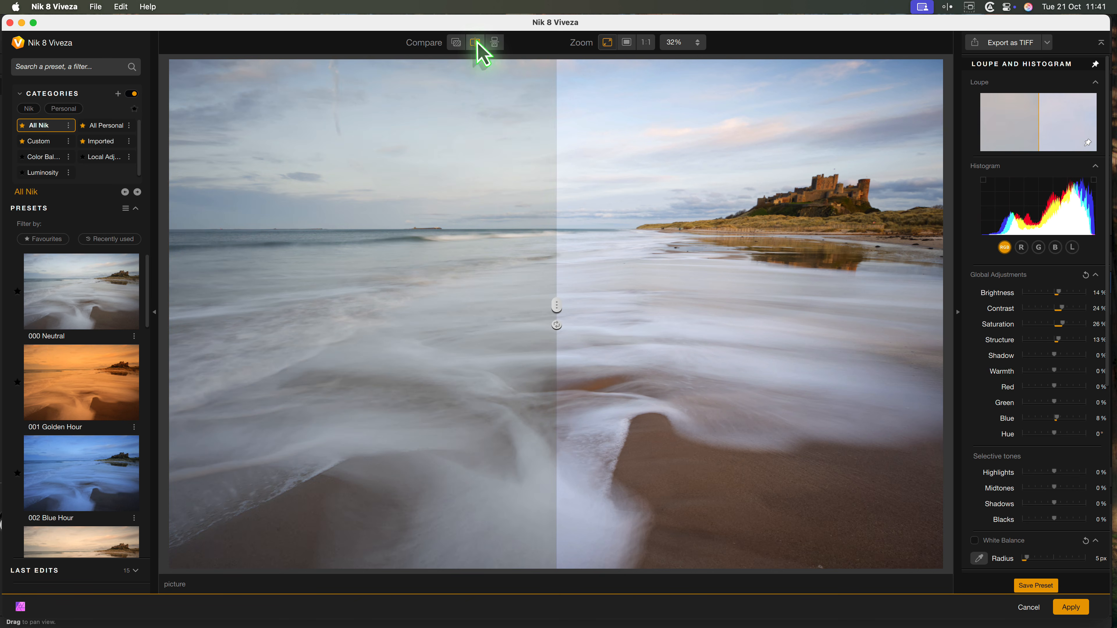
mouse_move(582, 319)
mouse_down()
mouse_move(923, 320)
mouse_move(188, 317)
mouse_move(564, 325)
mouse_up()
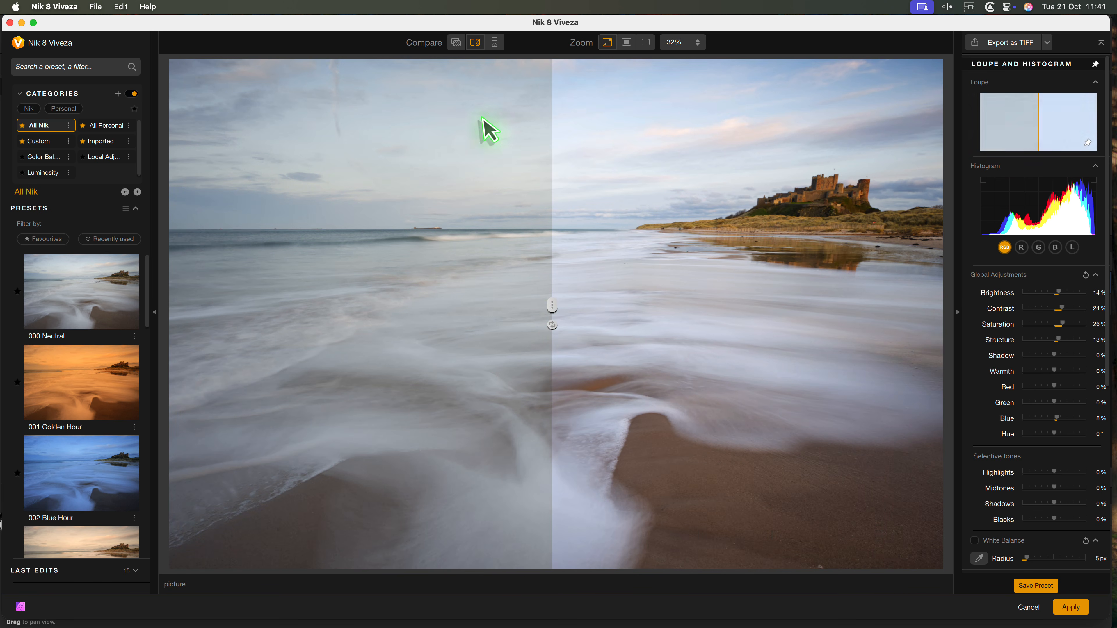
click(456, 44)
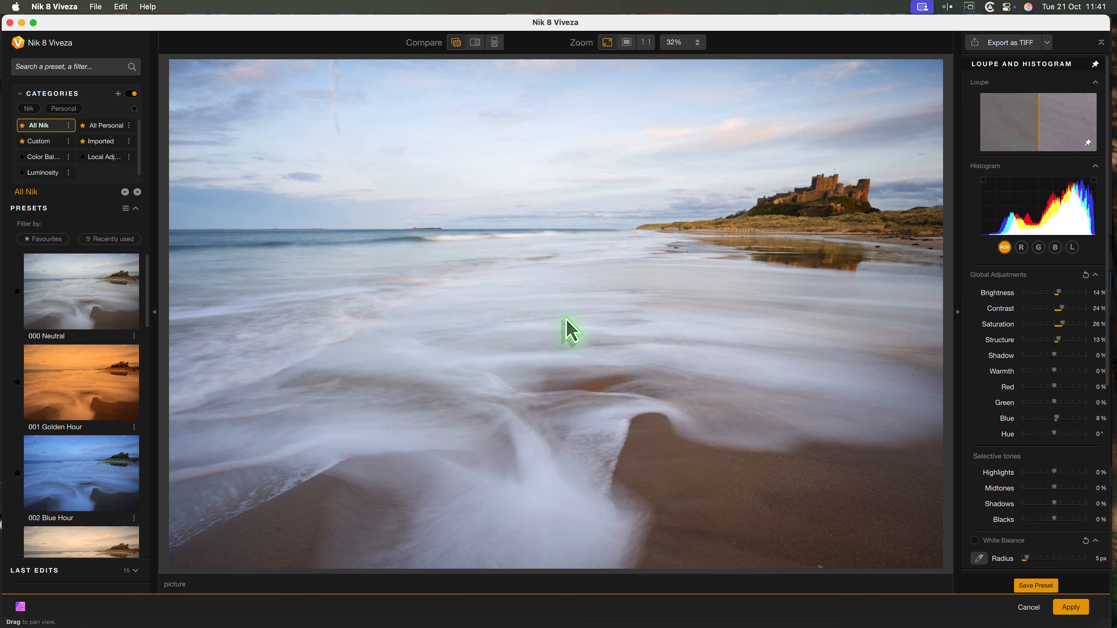
Apply the Viveza adjustments to the duplicate layer and rename that layer Viveza Global.
click(1076, 610)
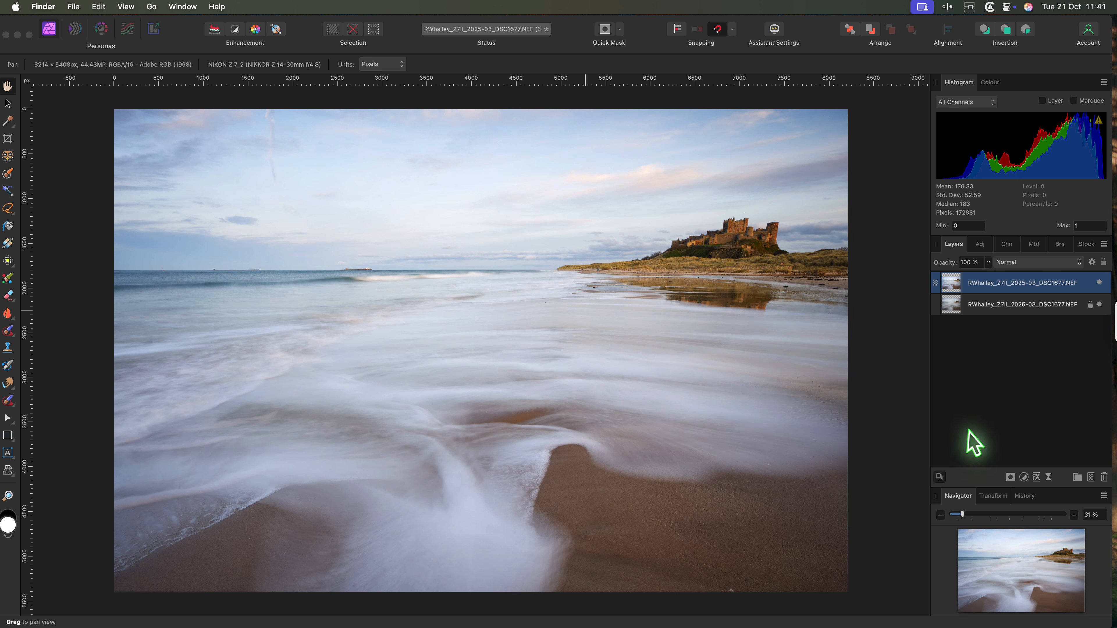
click(1047, 285)
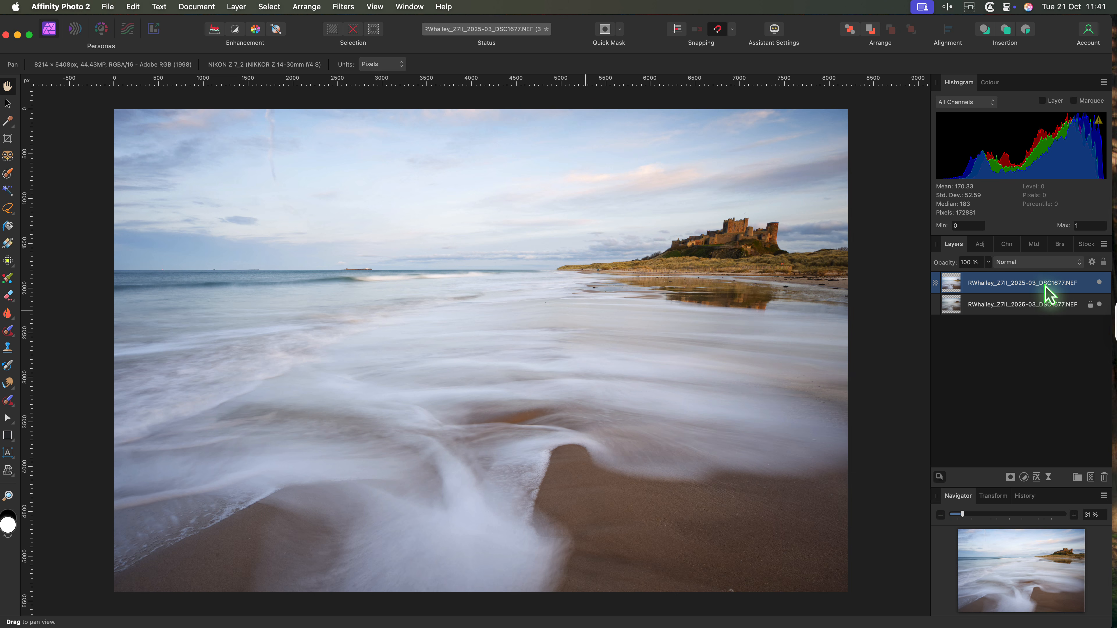
double_click(1045, 285)
text(Viveza Global)
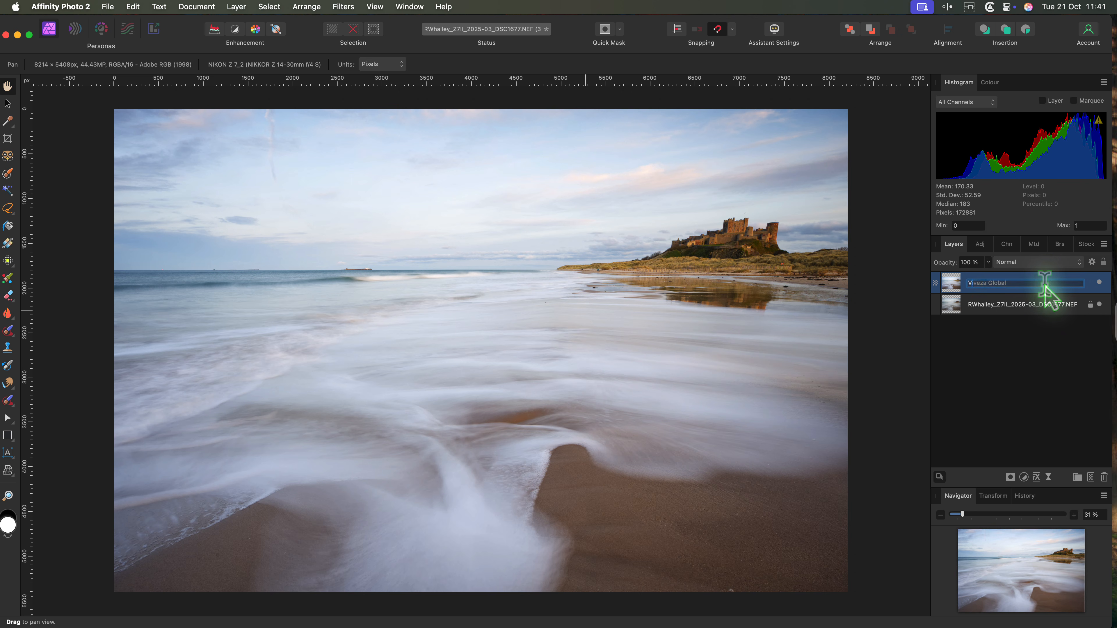
Duplicate the Viveza Global layer and rename the copy Viveza Local.
key(Return)
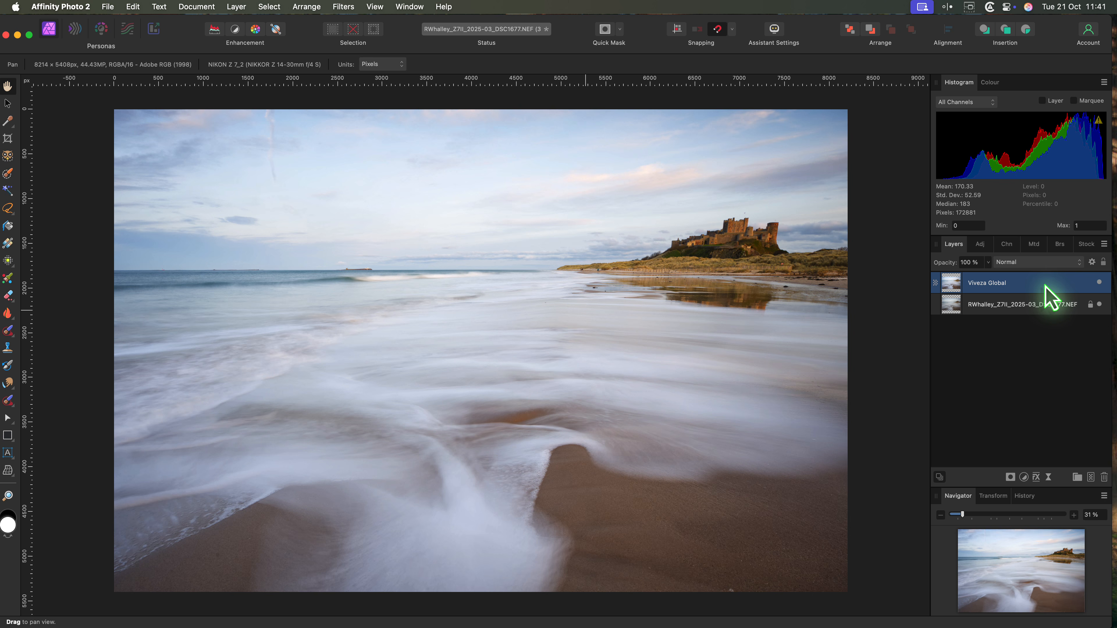
right_click(1040, 285)
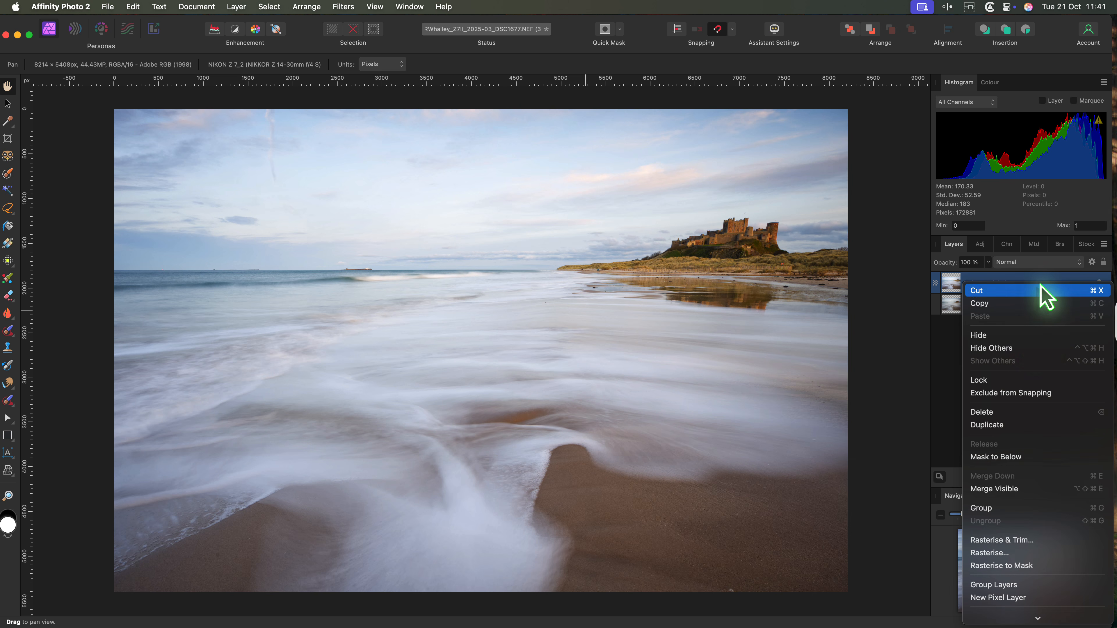
click(1019, 425)
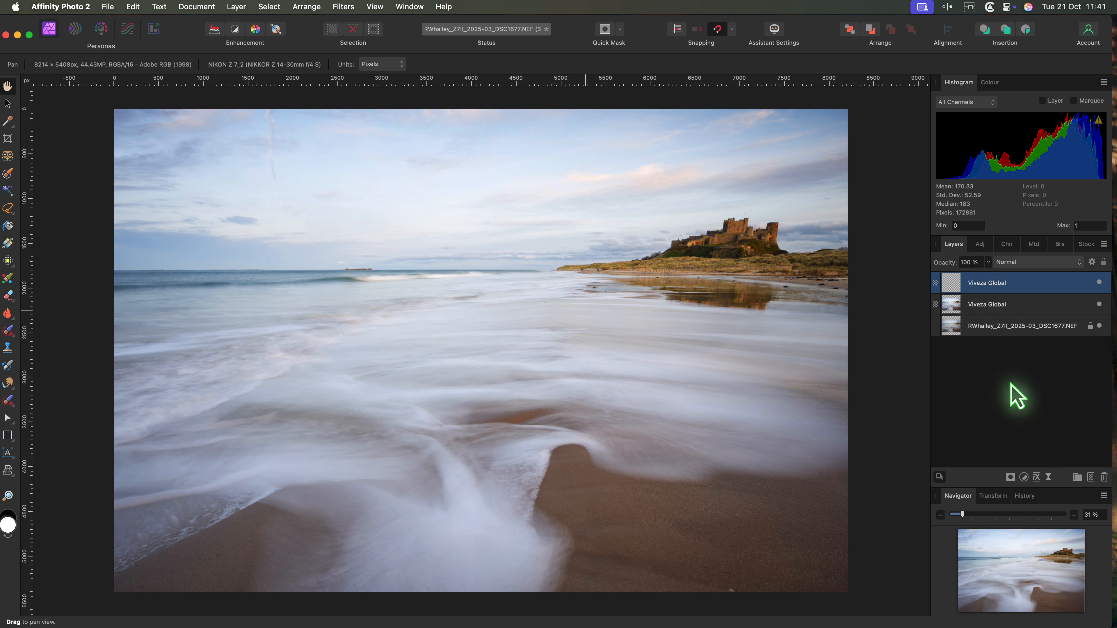
double_click(997, 282)
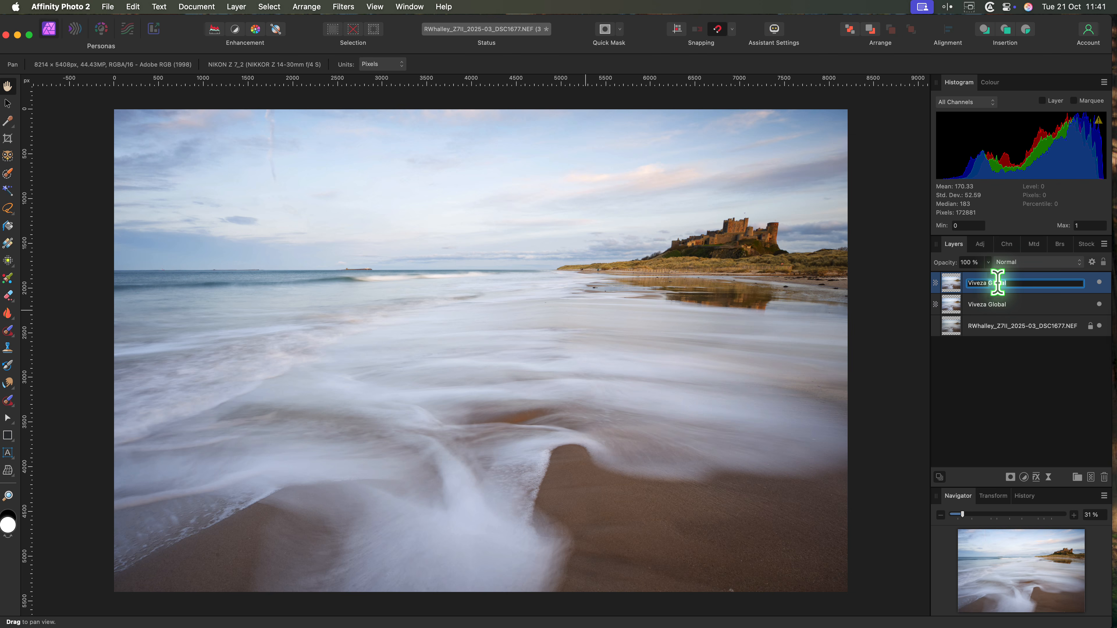
double_click(998, 282)
text(Loc)
key(Return)
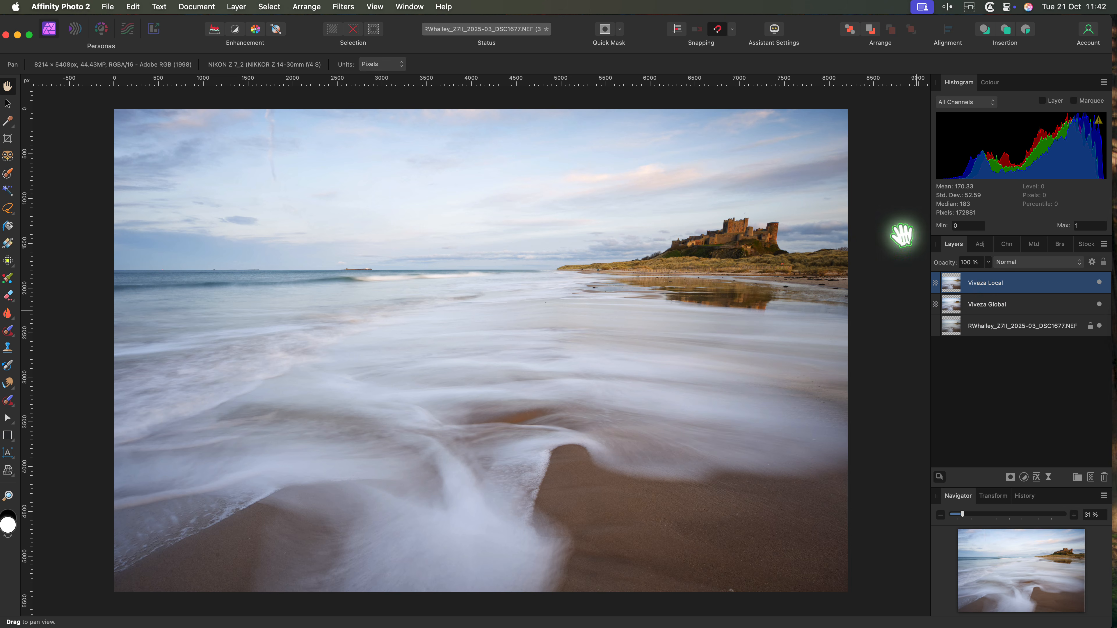
Open the Viveza Local layer in the Nik 8 Viveza plugin from Nik Collection 8.
click(343, 6)
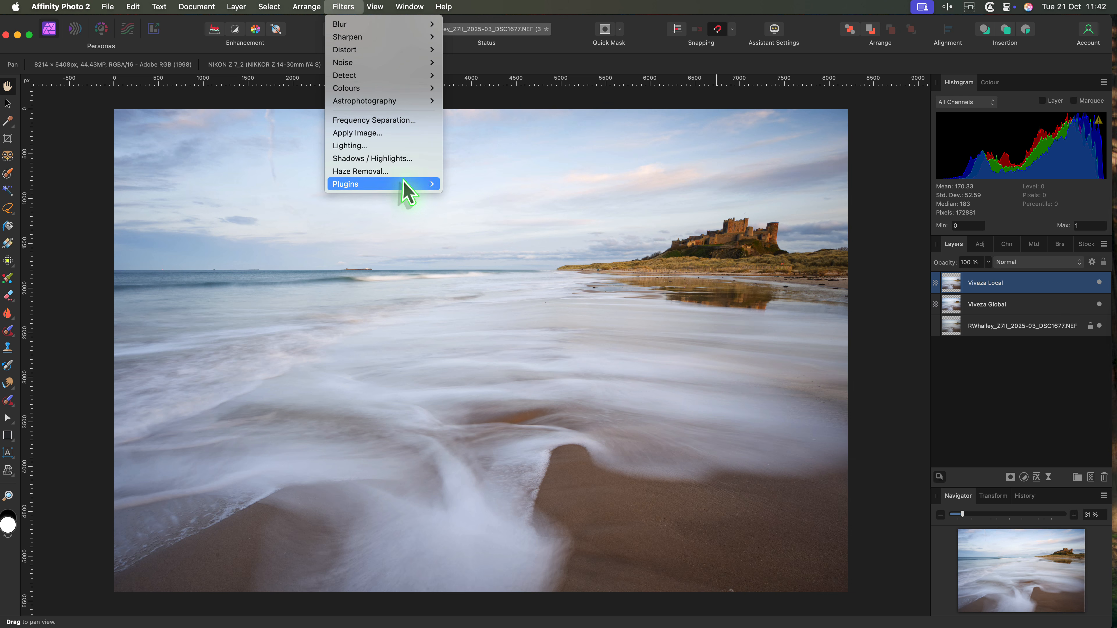
mouse_move(424, 187)
mouse_move(495, 262)
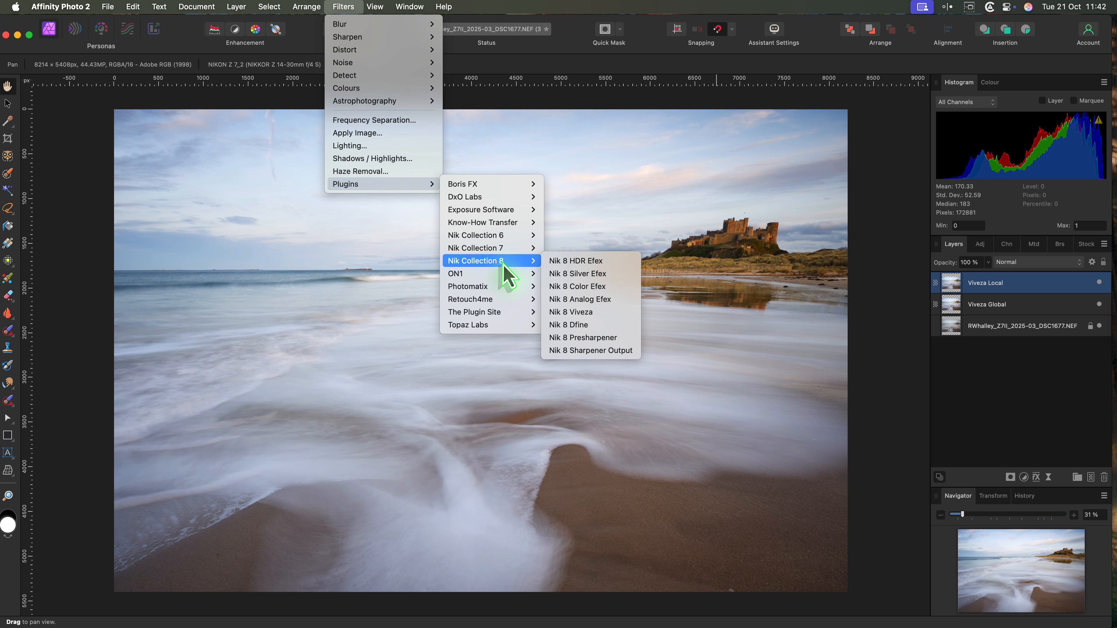
click(596, 313)
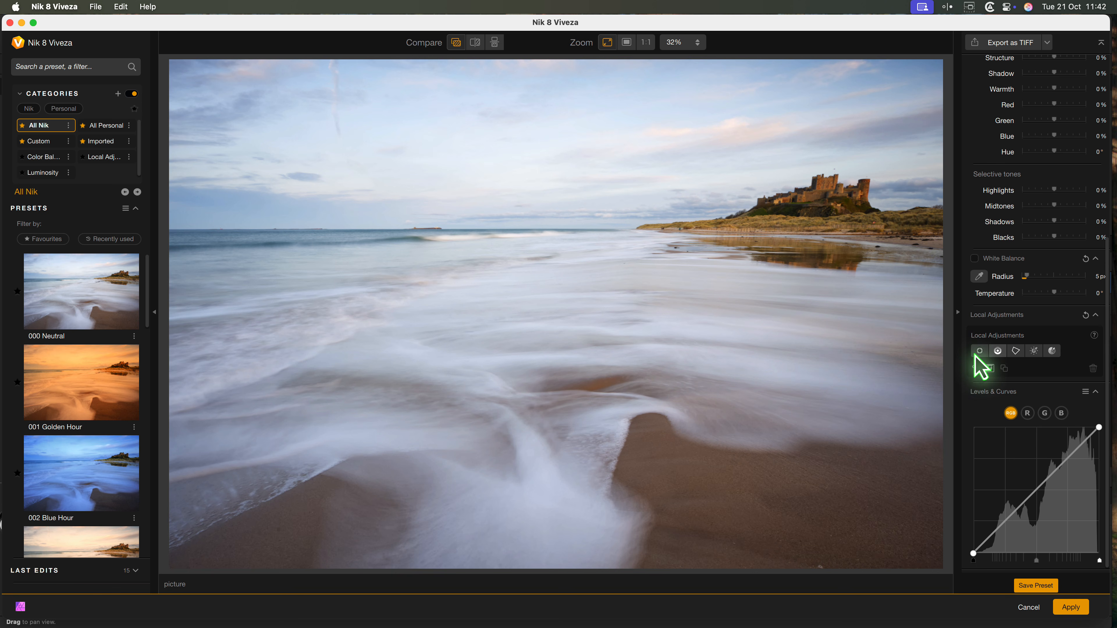
Add a control line across the sea just below the horizon, and shift it slightly upward while checking its mask.
click(997, 351)
click(522, 278)
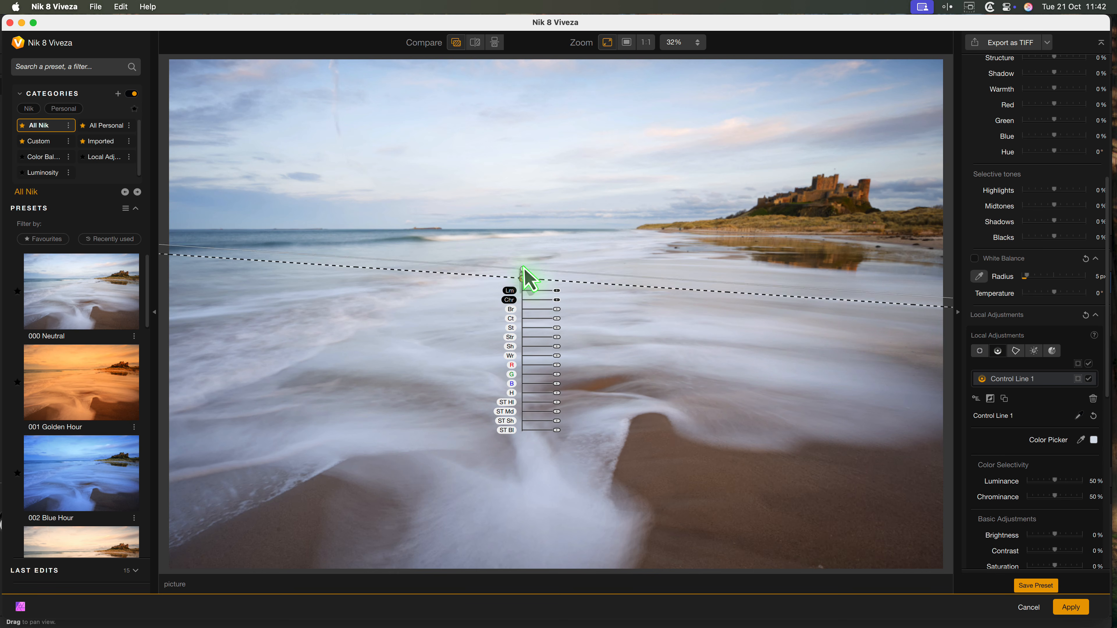
drag(524, 229, 522, 225)
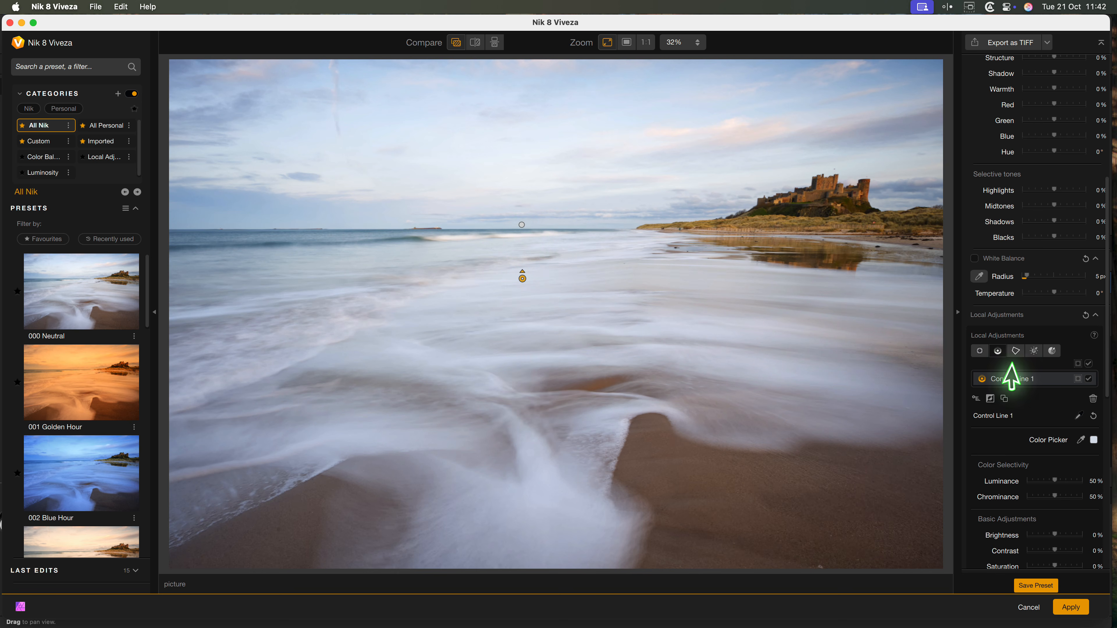
click(1078, 379)
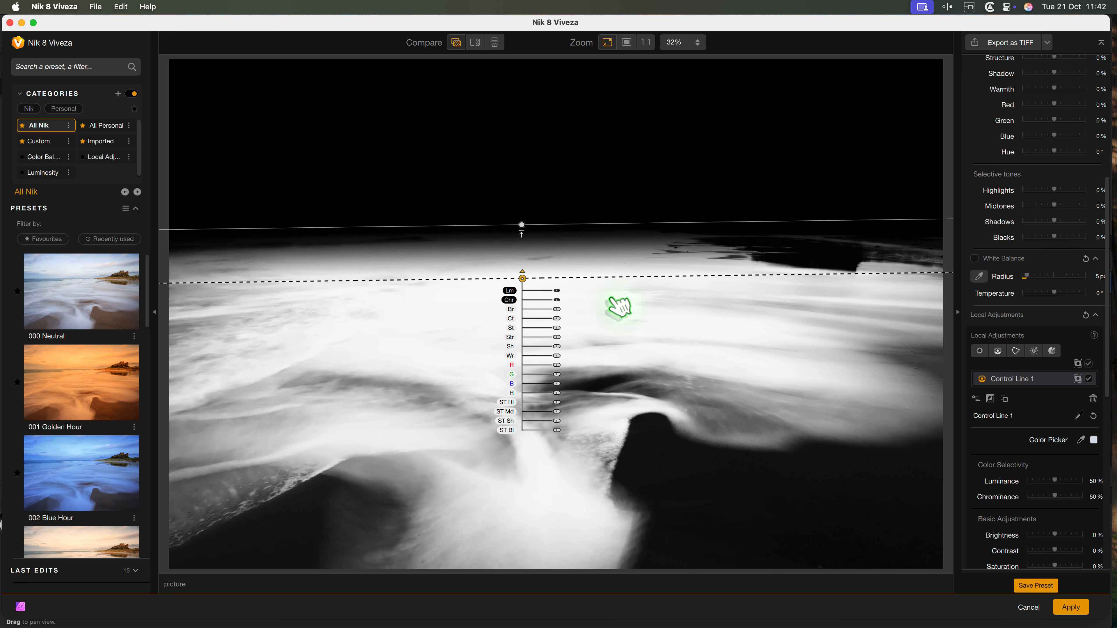
mouse_move(522, 277)
mouse_down()
mouse_move(577, 240)
mouse_move(577, 221)
mouse_move(554, 275)
mouse_move(531, 255)
mouse_move(531, 278)
mouse_move(568, 379)
mouse_move(603, 393)
mouse_move(538, 316)
mouse_move(527, 252)
mouse_move(526, 275)
mouse_up()
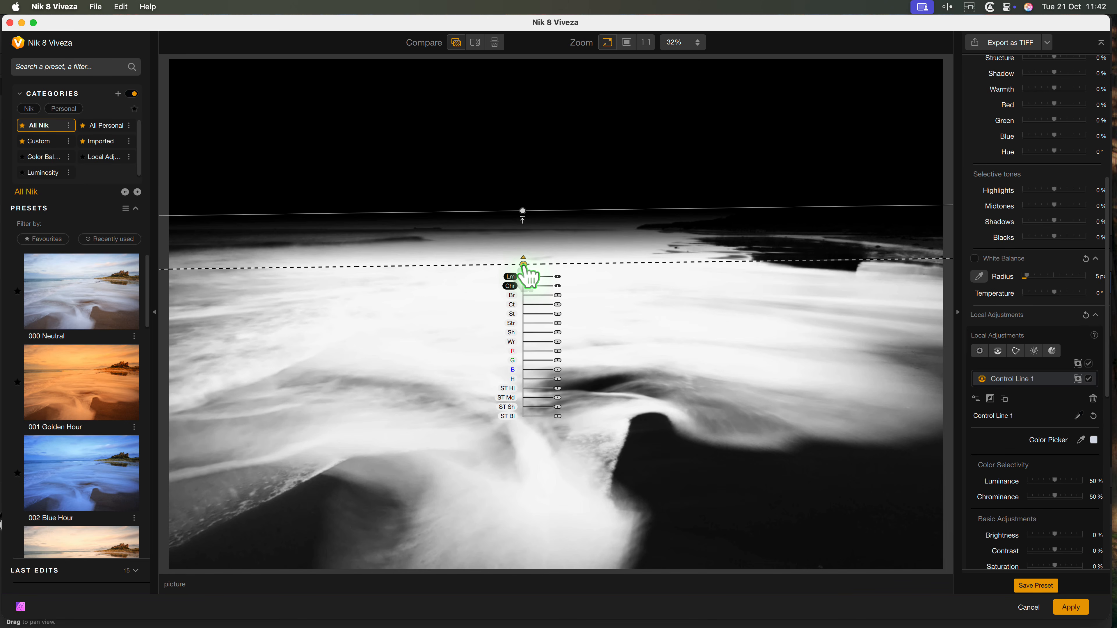
click(1078, 378)
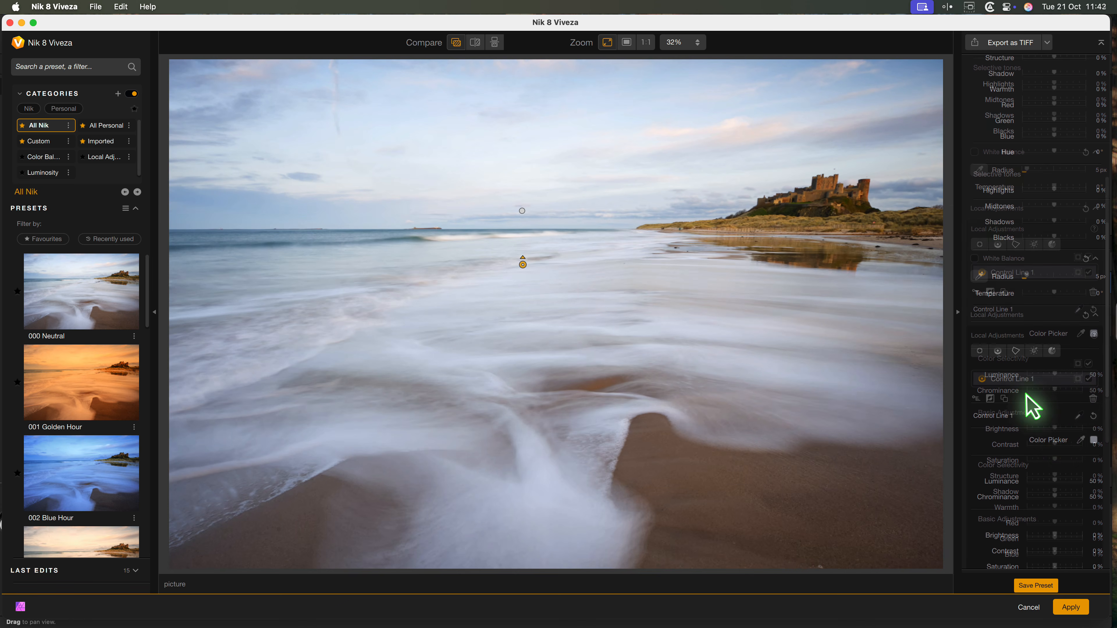
Set the sea control line's Brightness to -10%, Contrast to 30% and Structure to 20%, and reposition its sampling point on the water.
drag(1055, 429, 1052, 430)
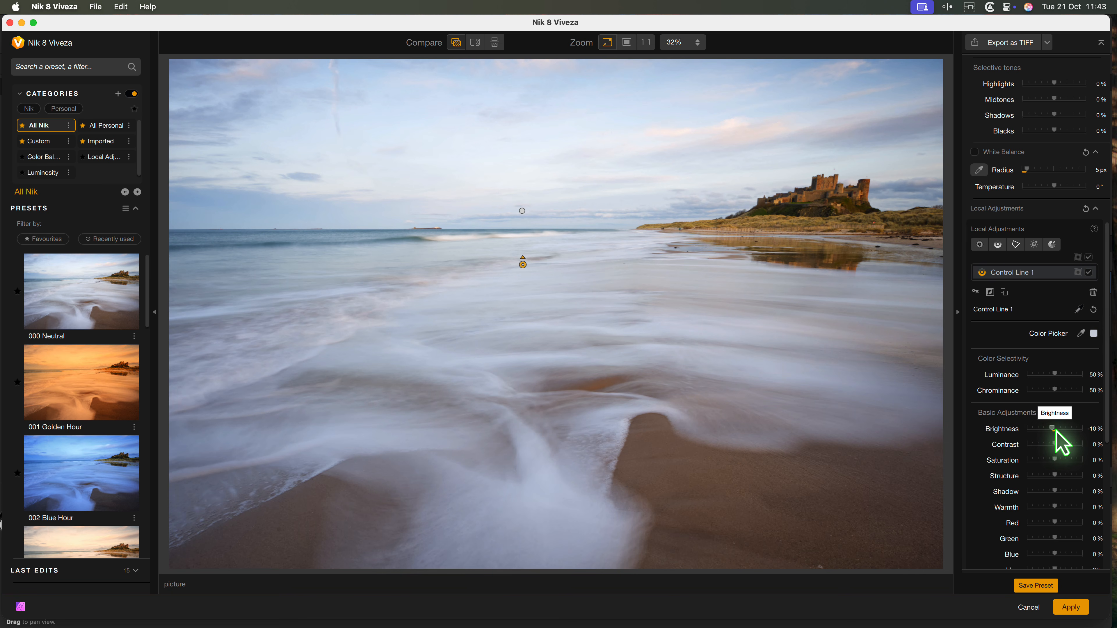
drag(1054, 444, 1061, 454)
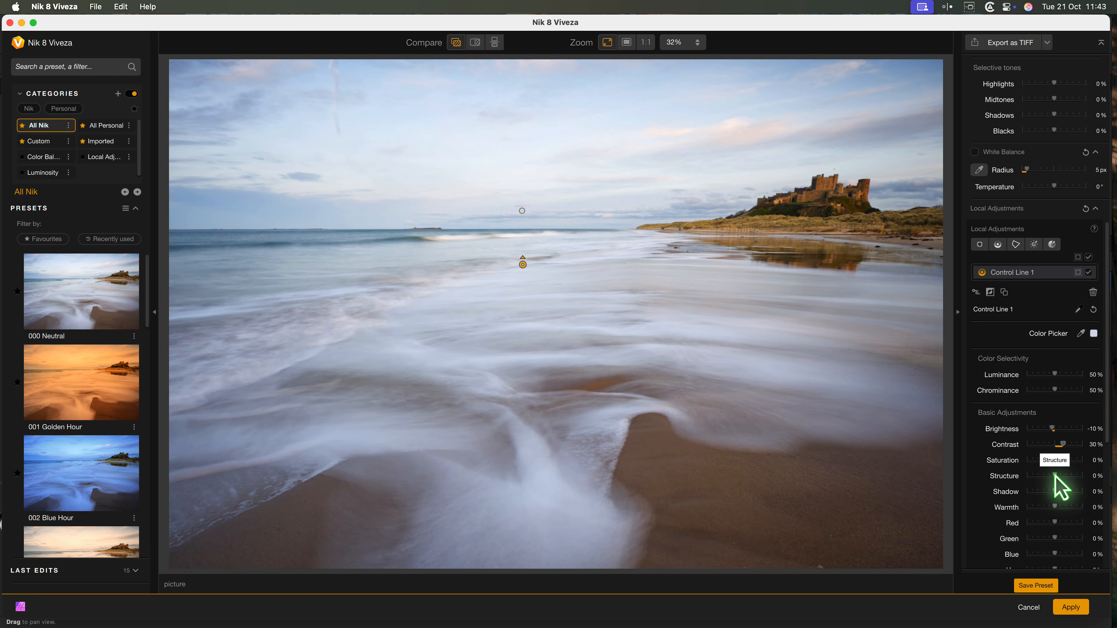
drag(1054, 476, 1055, 475)
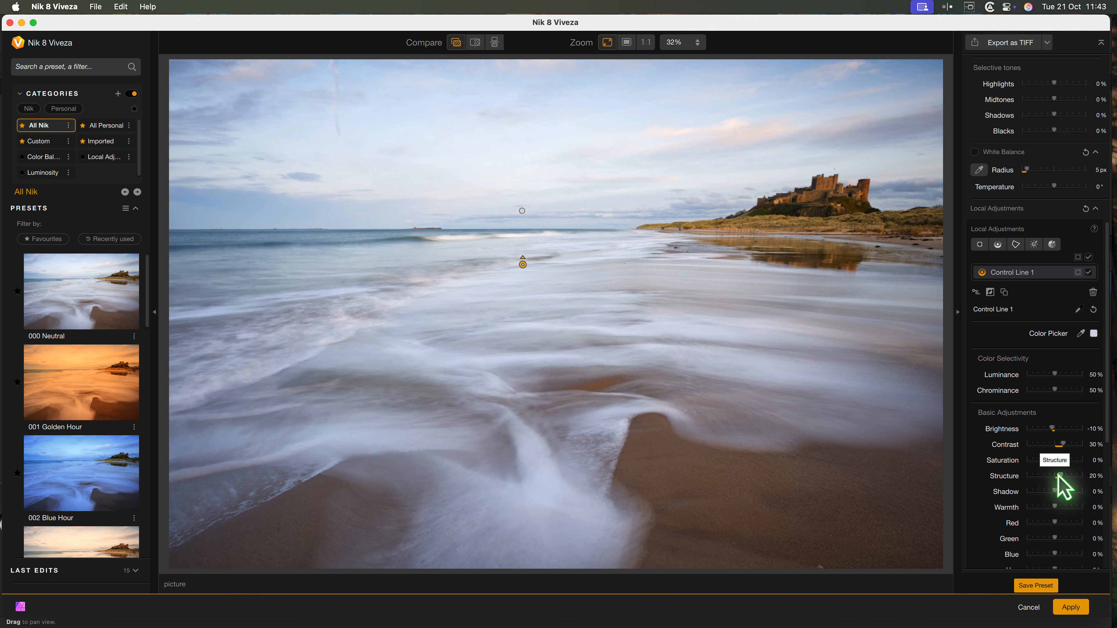
mouse_move(542, 275)
mouse_move(542, 275)
mouse_down()
mouse_move(584, 332)
mouse_move(429, 314)
mouse_move(445, 225)
mouse_move(563, 231)
mouse_move(565, 269)
mouse_move(553, 269)
mouse_up()
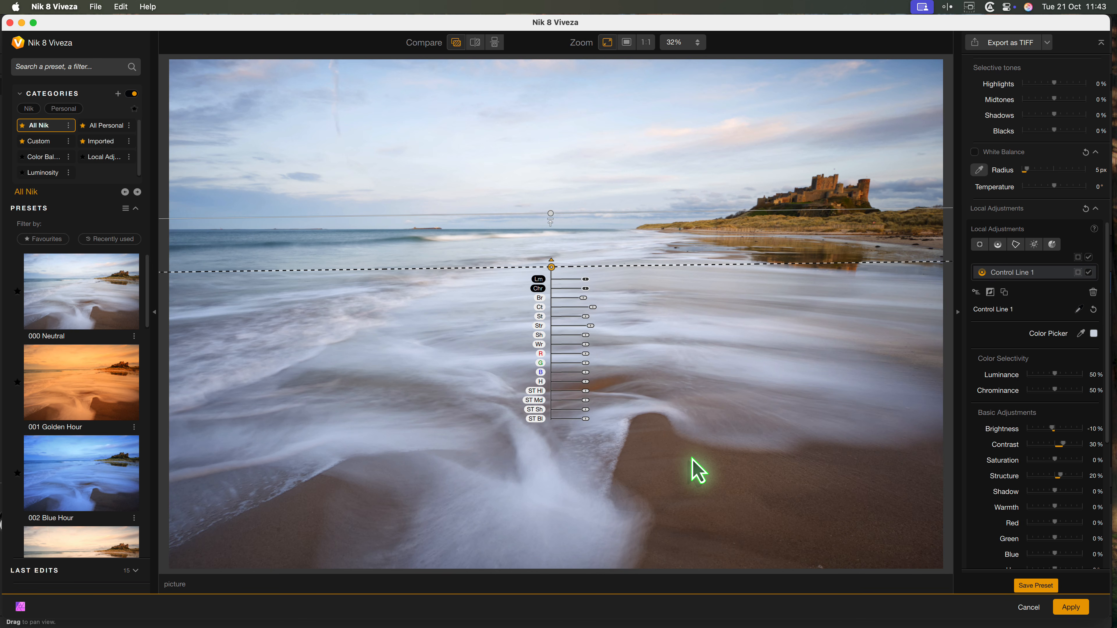
Set the sea control line's Highlights to 10% and Shadows to -19%, and compare the image with the original.
scroll(1055, 531, down, 5)
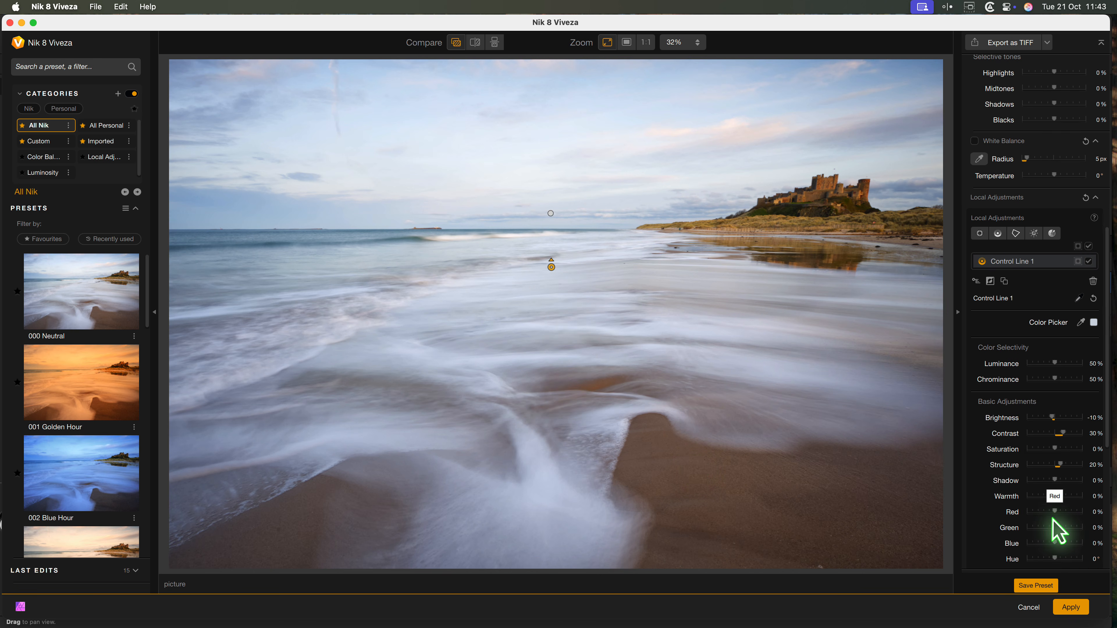
scroll(1056, 530, down, 1)
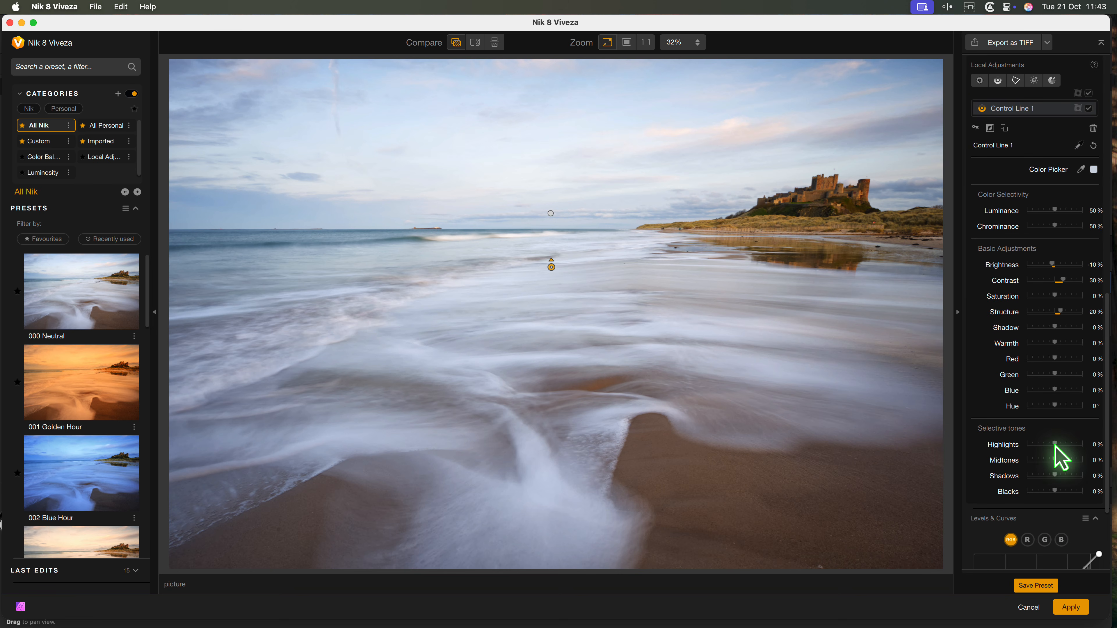
drag(1055, 445, 1058, 444)
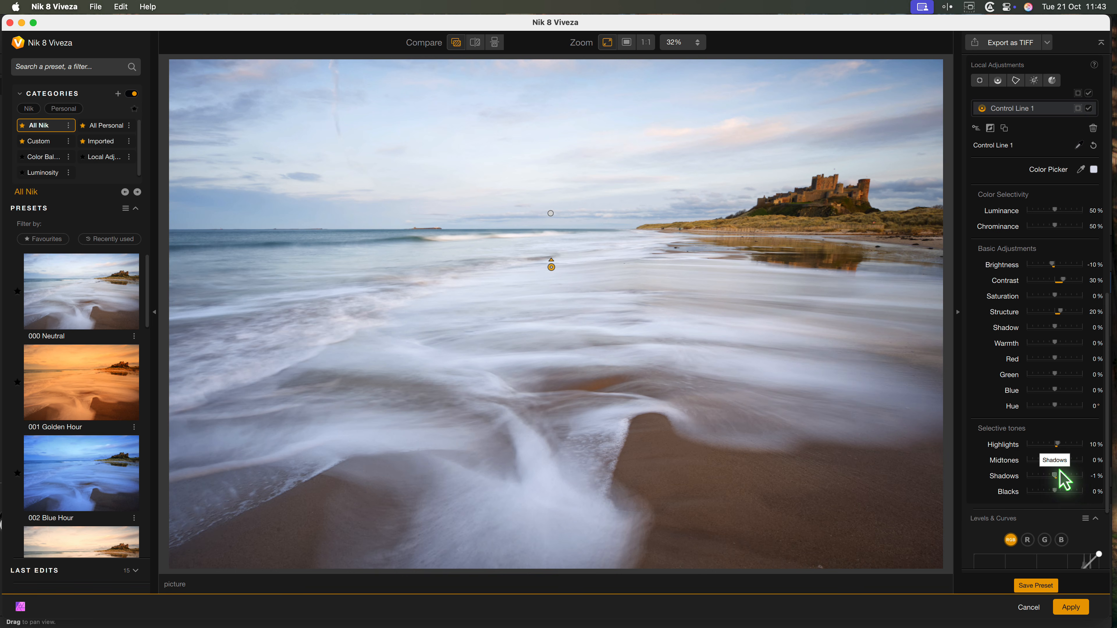
drag(1055, 476, 1049, 475)
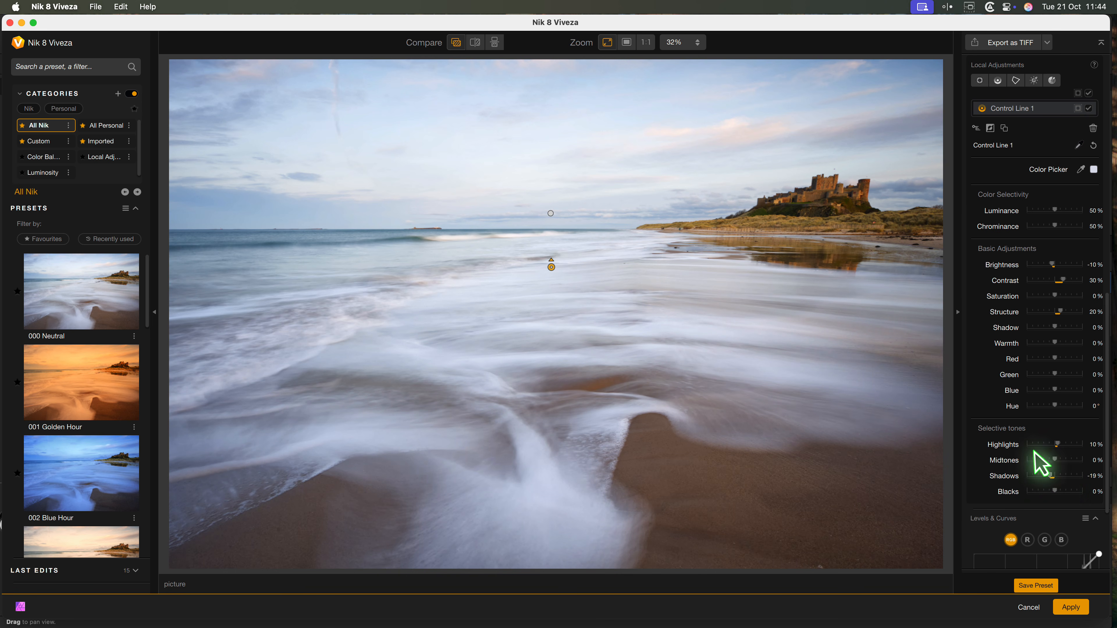
click(456, 42)
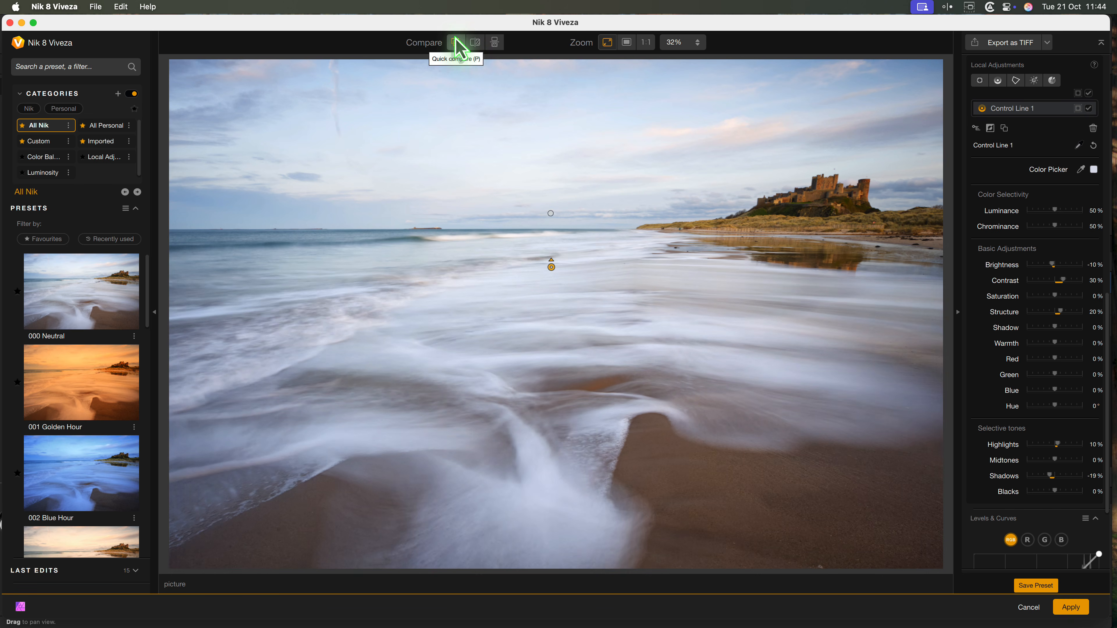
click(457, 42)
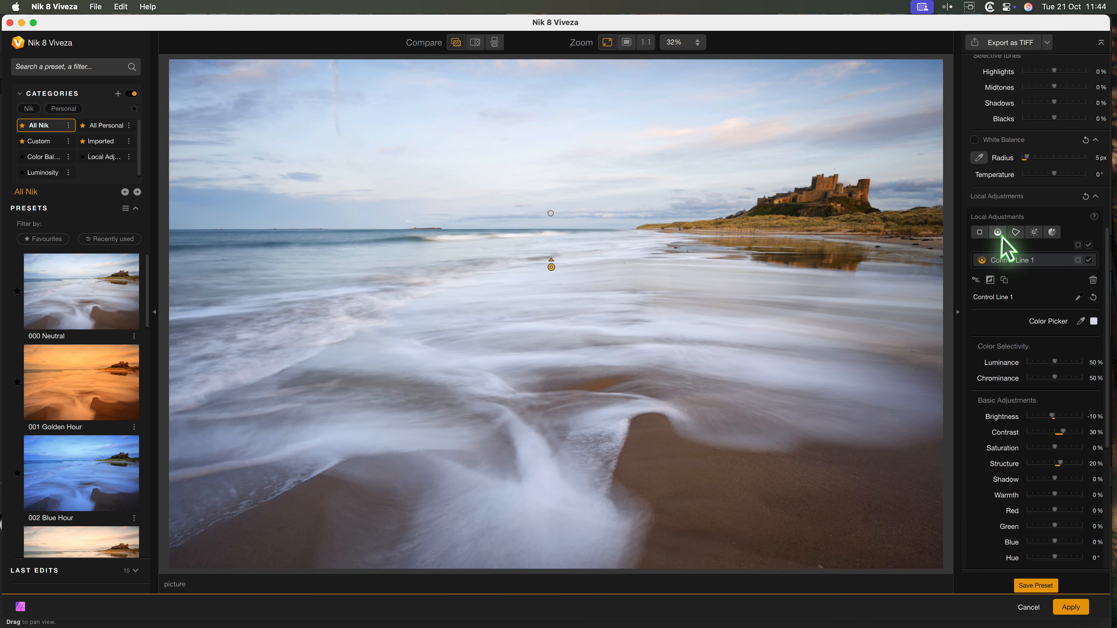
Add a sky control line above the horizon, check its mask, and set Contrast 18%, Saturation 16%, Structure 21% and Blue 3%.
scroll(1007, 247, up, 3)
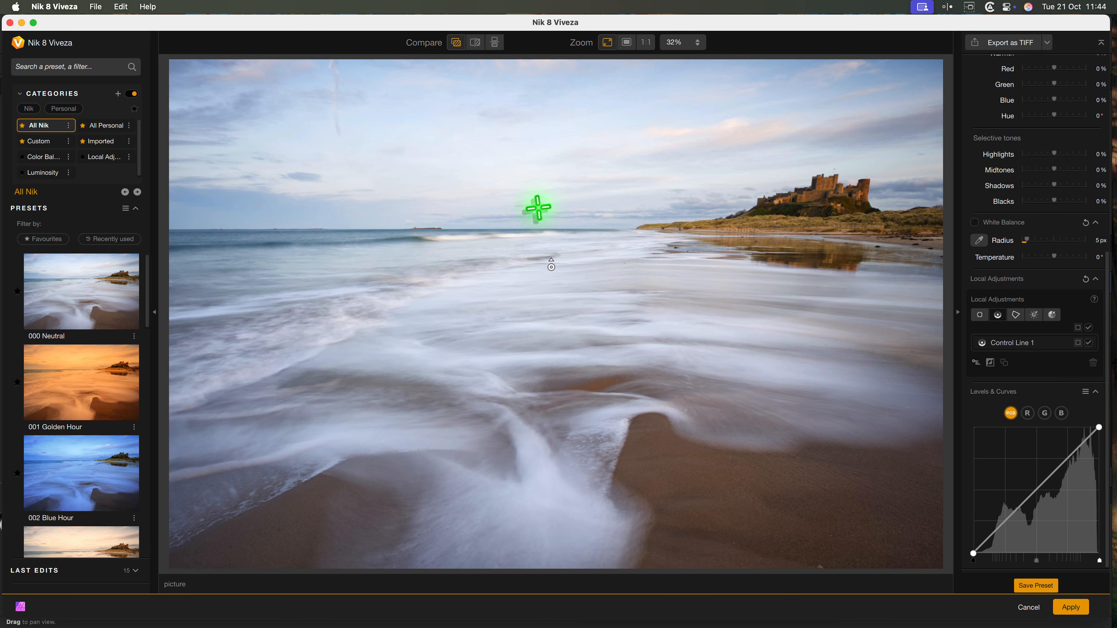
drag(537, 208, 538, 258)
click(1078, 355)
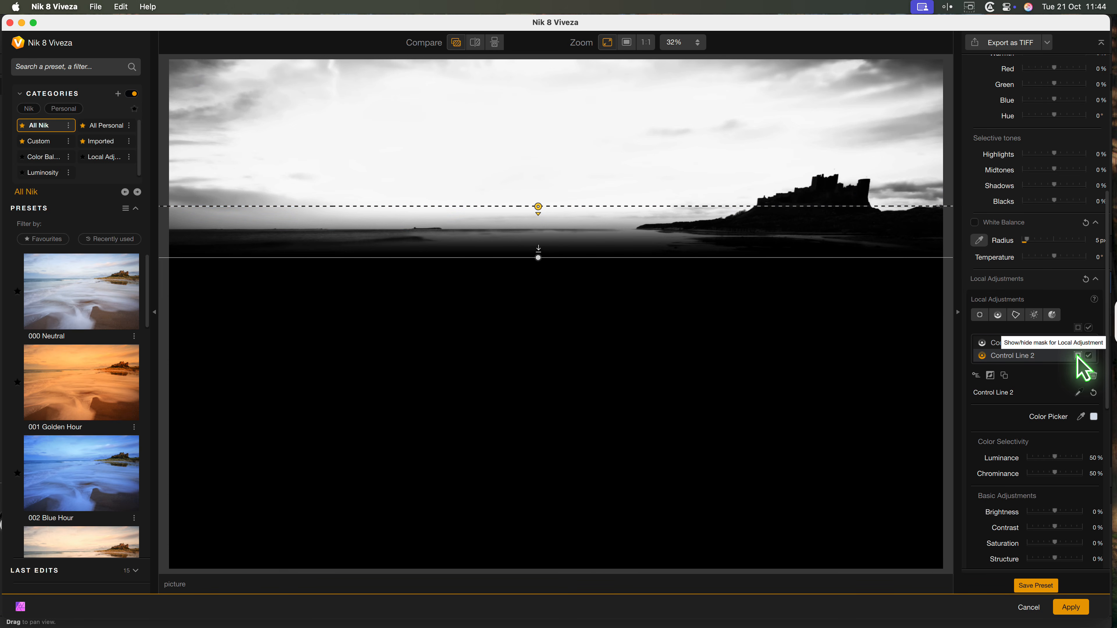
click(1077, 356)
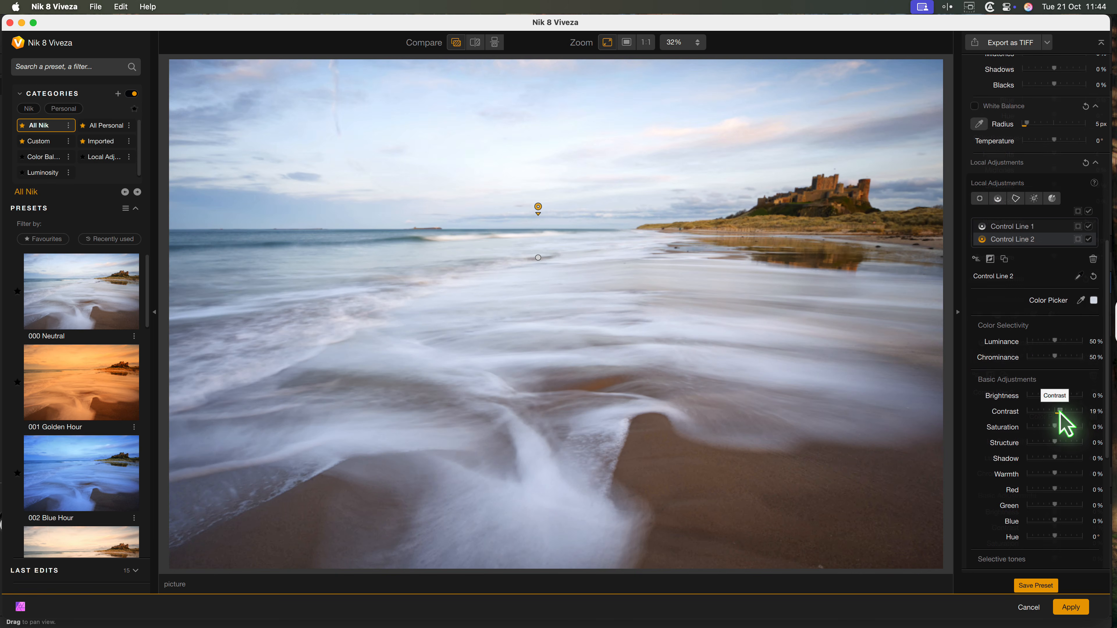
drag(1055, 411, 1064, 412)
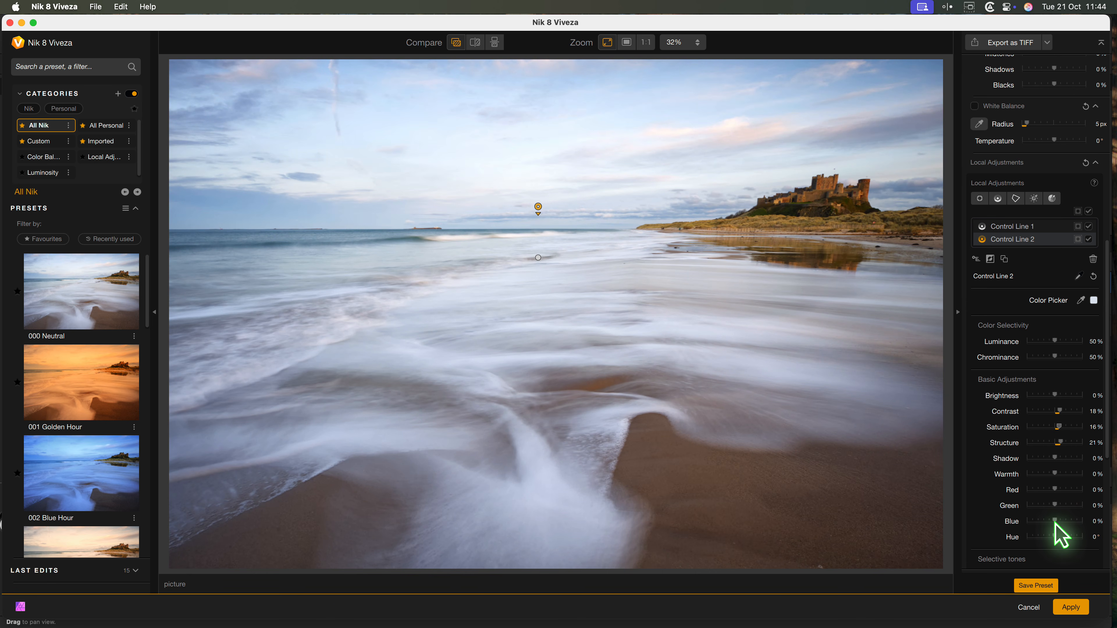
drag(1054, 521, 1055, 523)
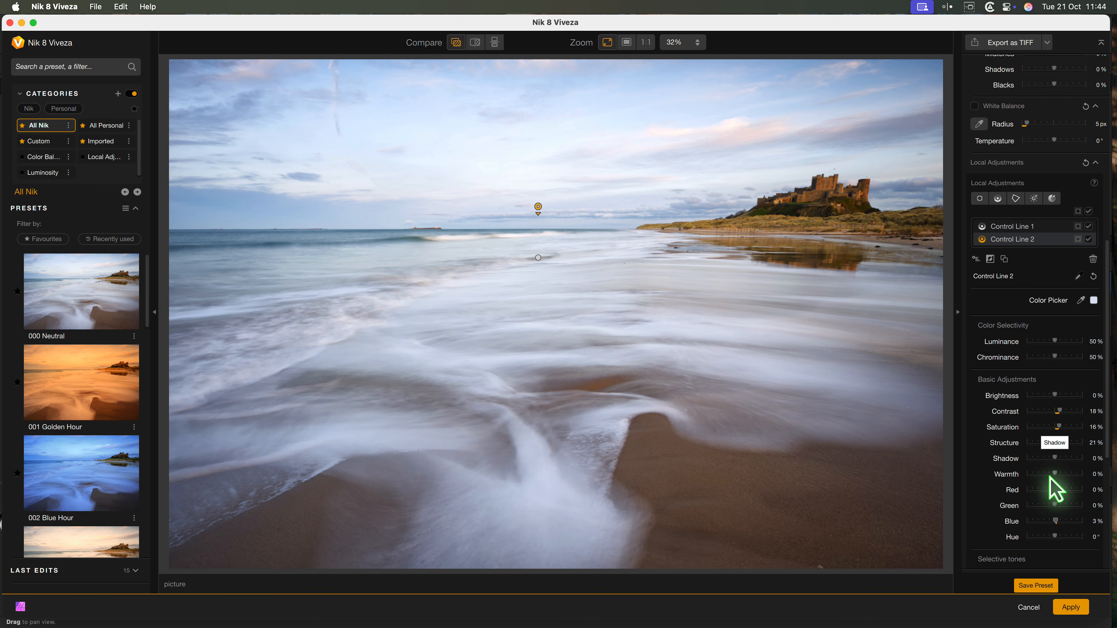
Add a third control line sampling the castle hill with its fade extending upward into the sky, and check its mask.
click(998, 200)
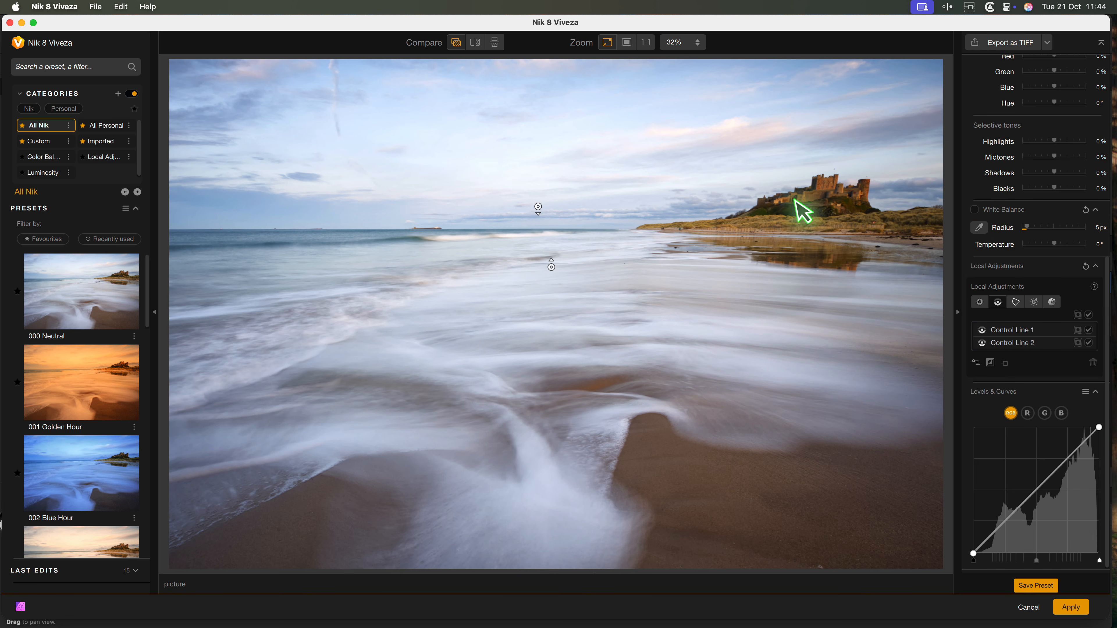
drag(786, 201, 795, 160)
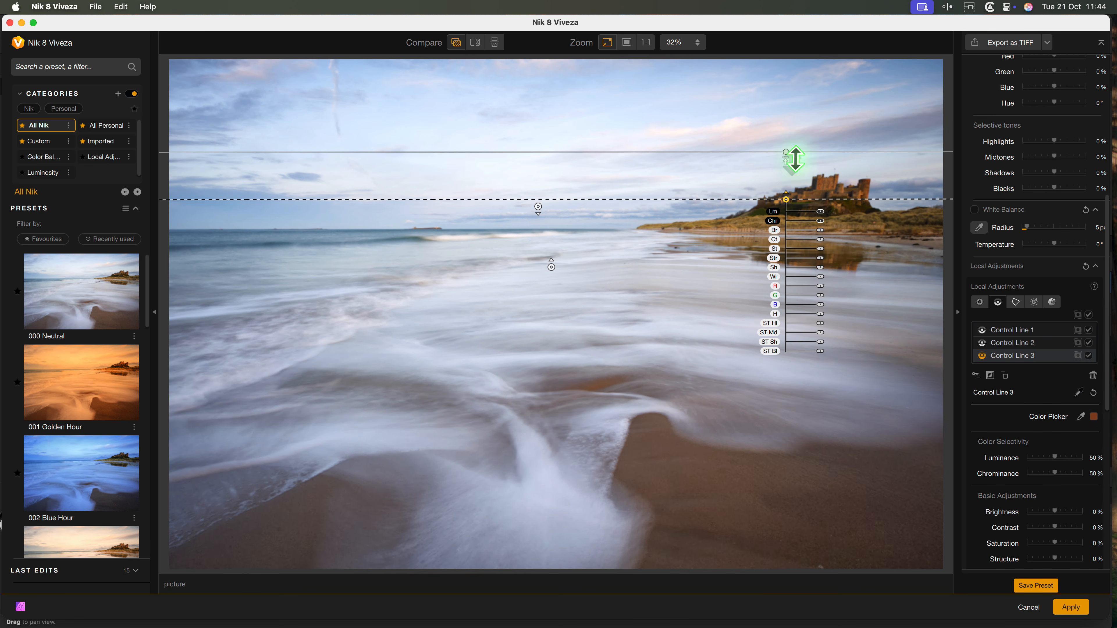
click(1077, 355)
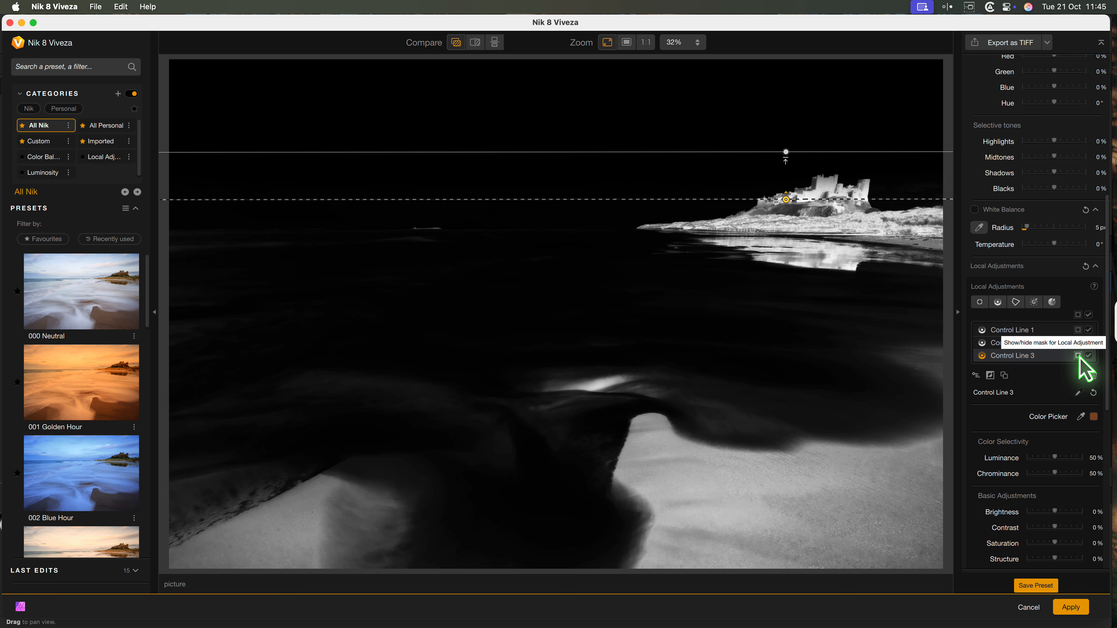
click(1078, 355)
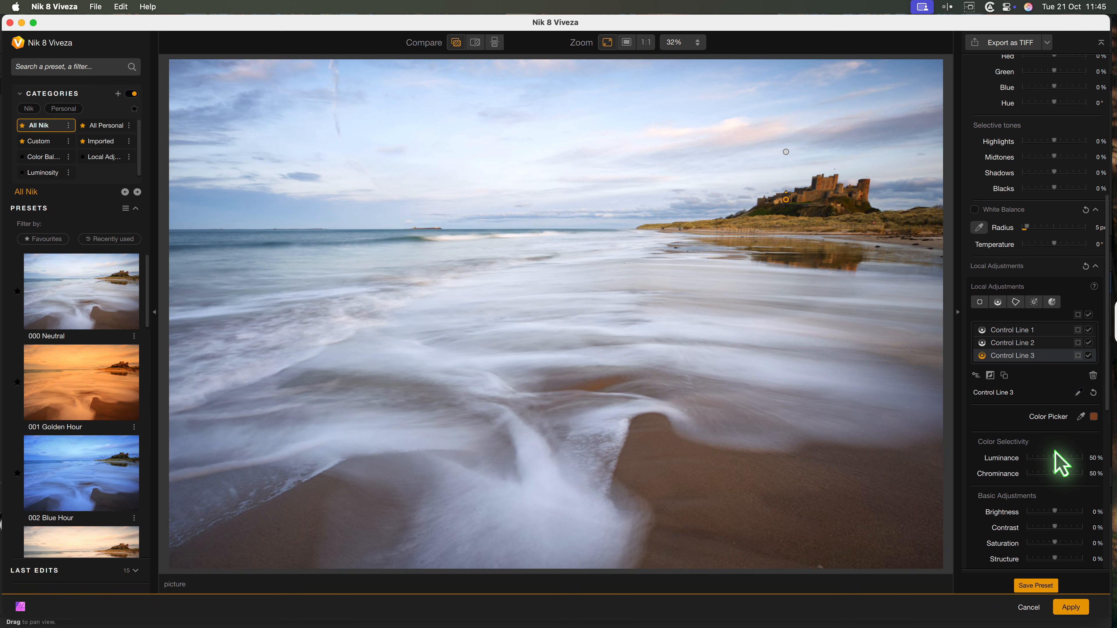
Set the castle control line's Warmth to 9%, Saturation to 10% and Contrast to 14%.
scroll(1055, 453, down, 5)
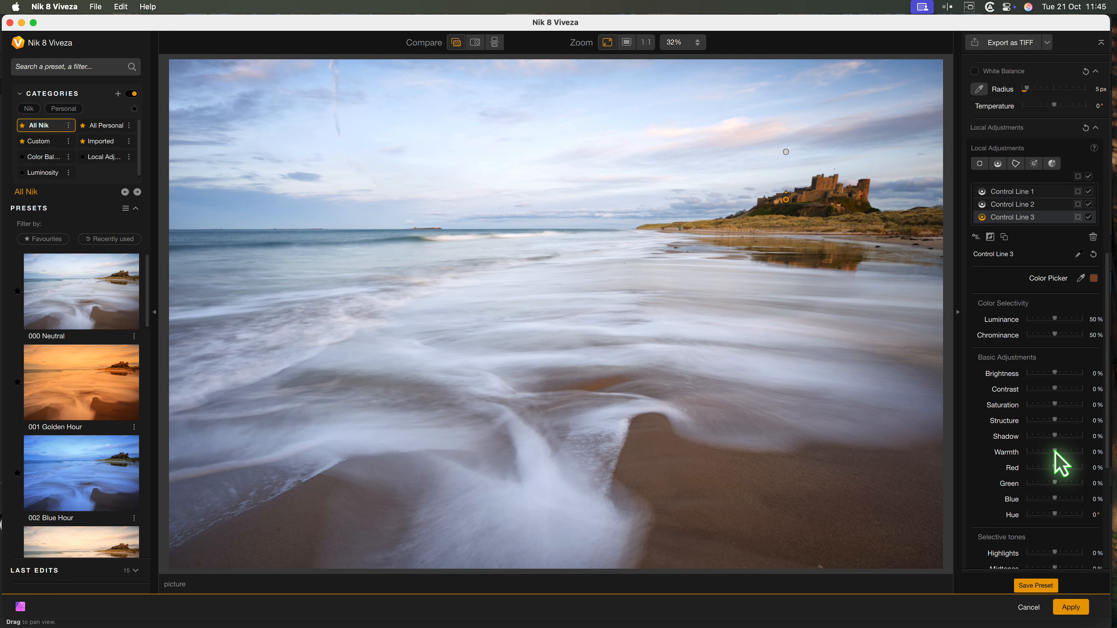
drag(1057, 450, 1058, 451)
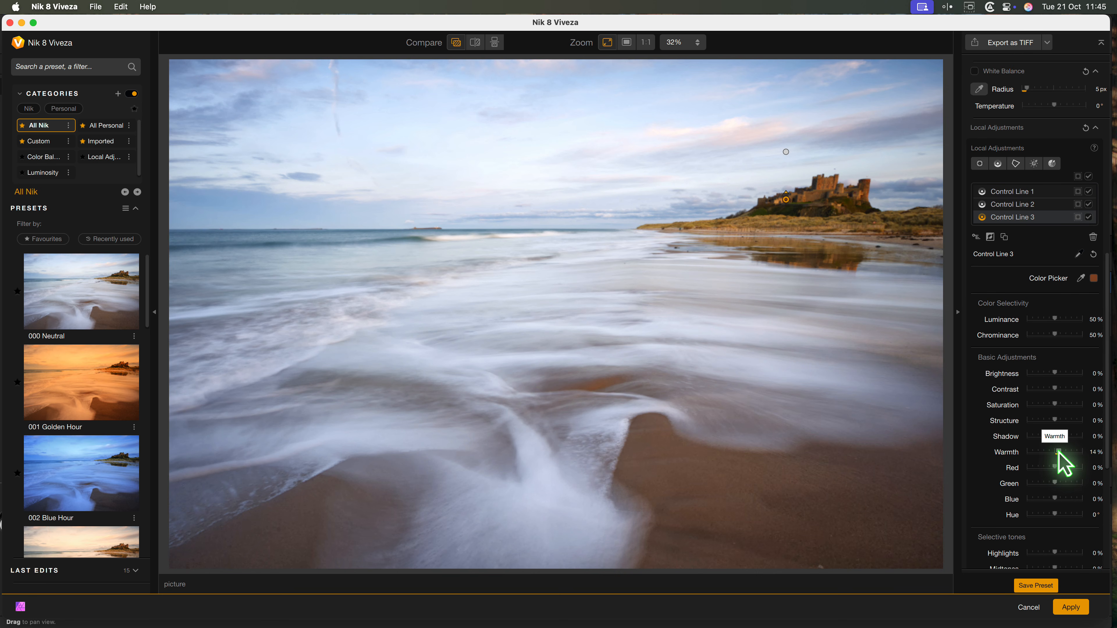
drag(1054, 389, 1058, 389)
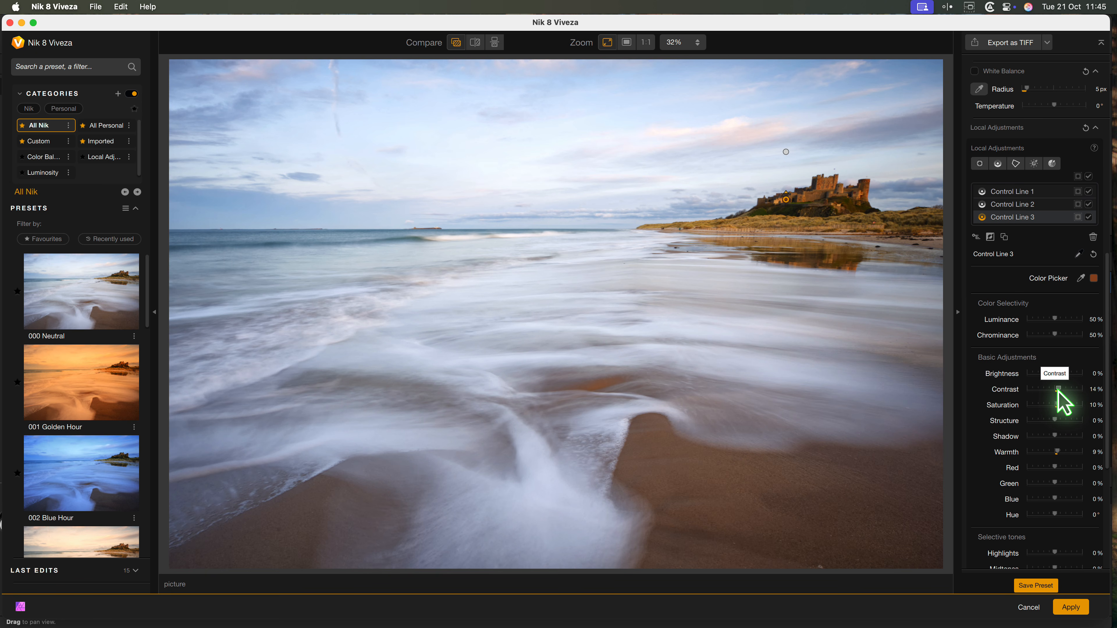
Add a control point on the castle, check its mask, and set its Shadows to 12%.
click(980, 165)
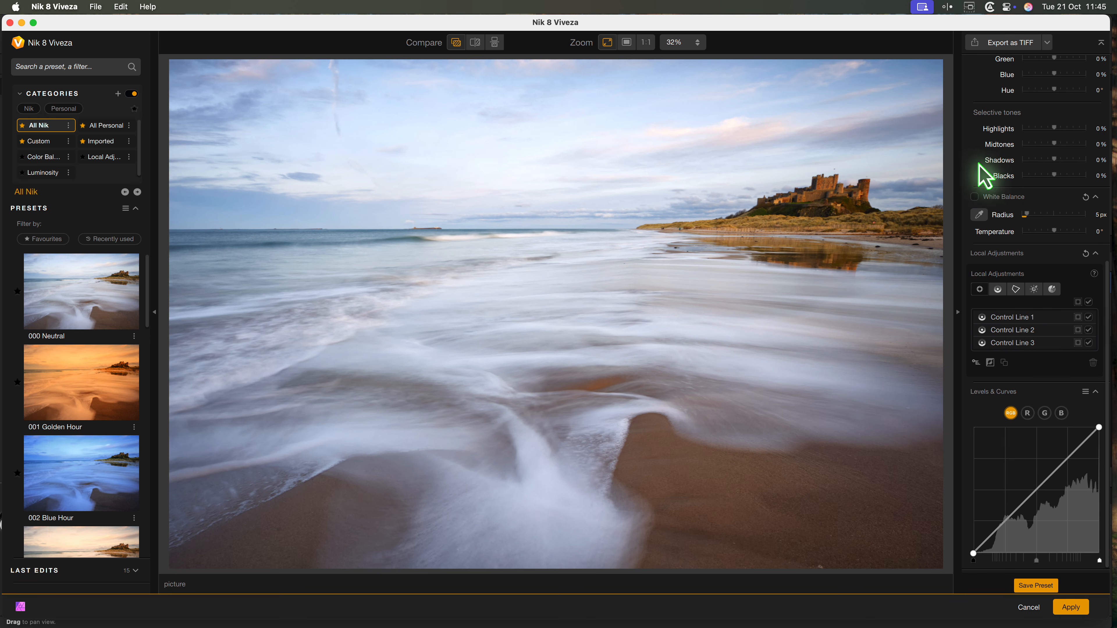
click(821, 194)
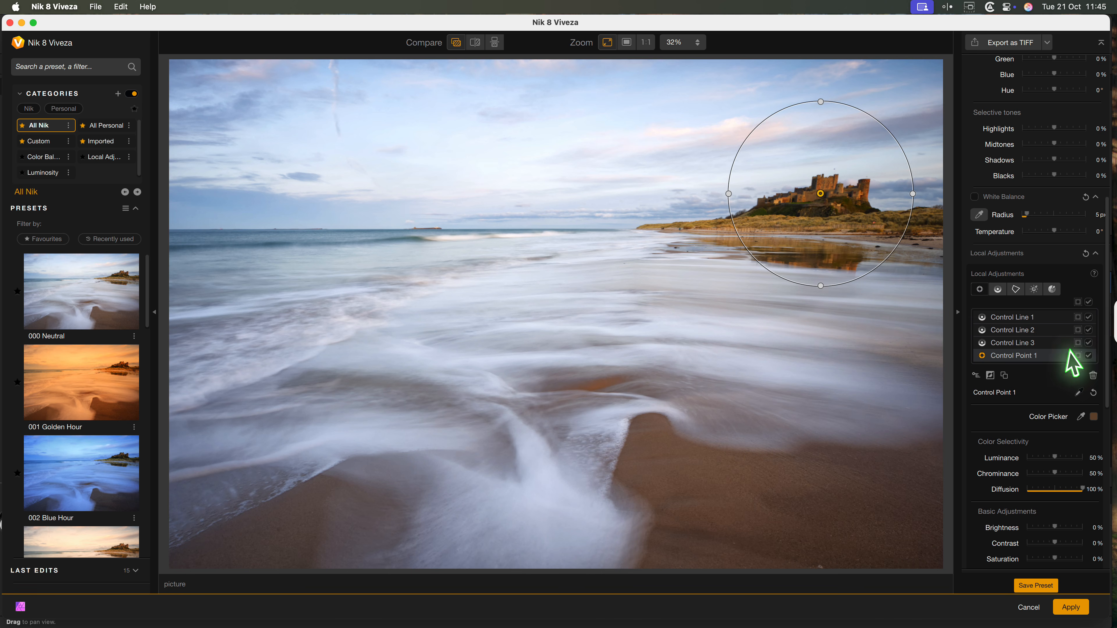
click(1078, 356)
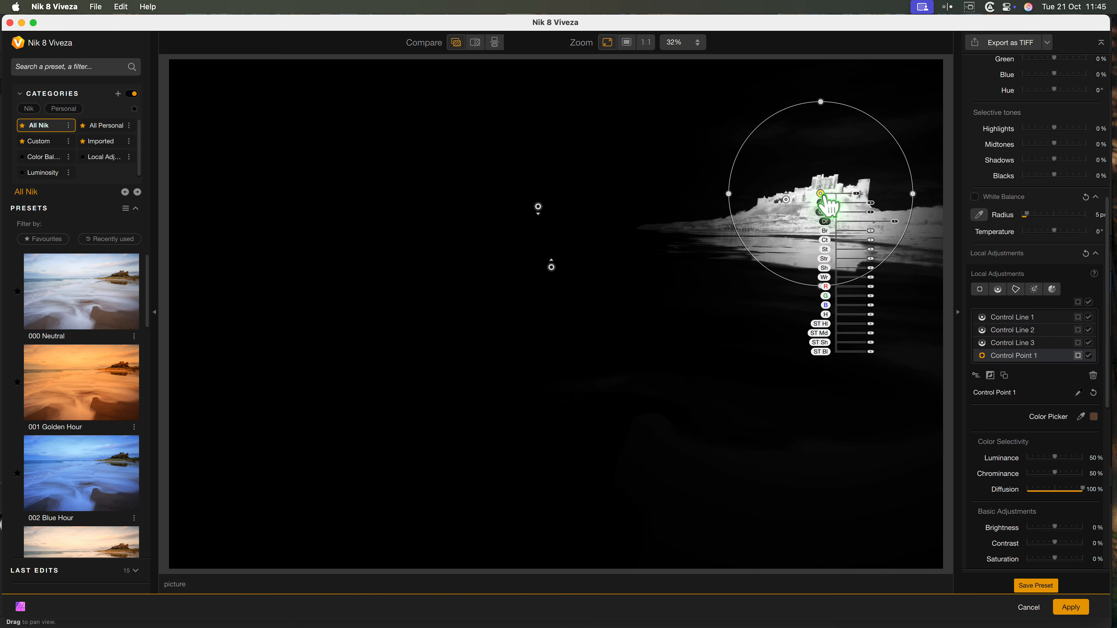
scroll(1060, 530, down, 8)
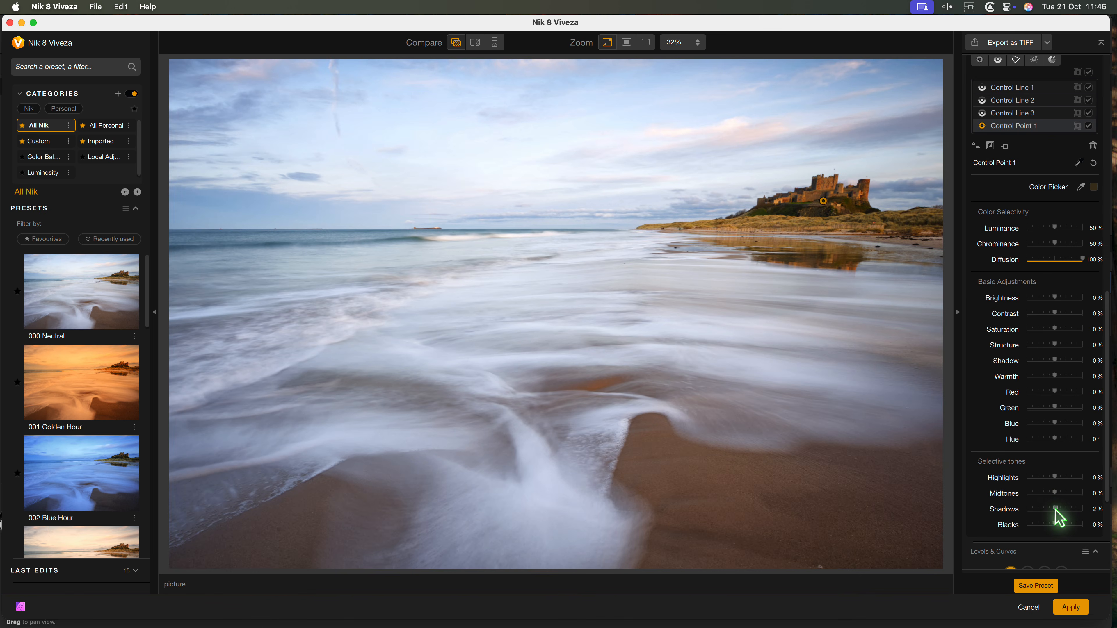
drag(1055, 509, 1054, 524)
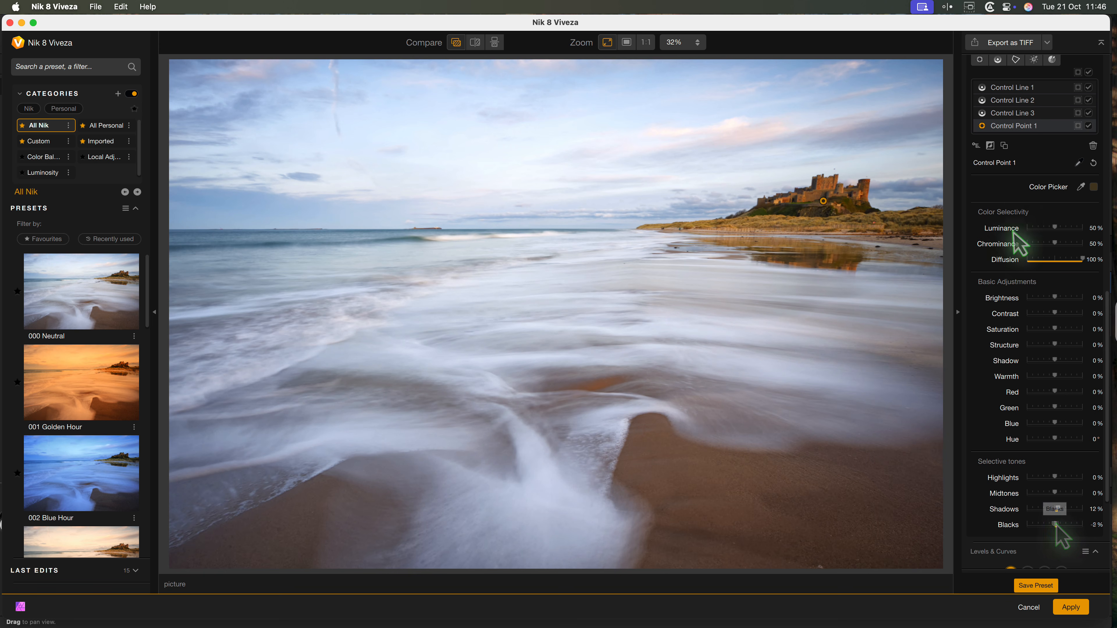
Add a second control point on the pink cloud above the castle and stretch its range into a wide horizontal ellipse across the sky.
scroll(1014, 198, up, 5)
click(981, 165)
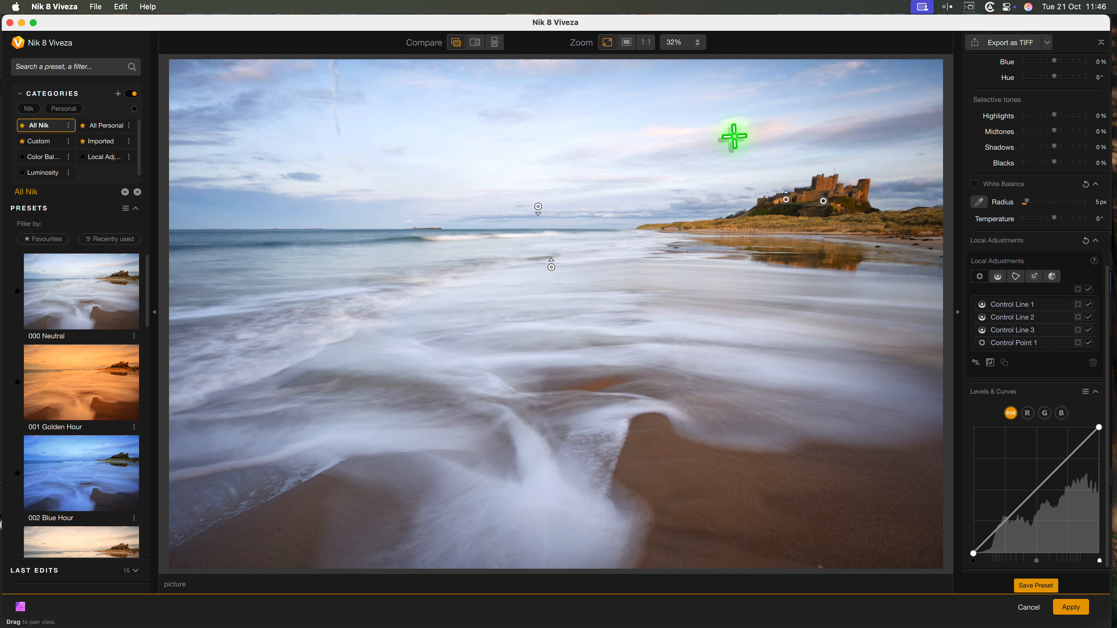
click(733, 135)
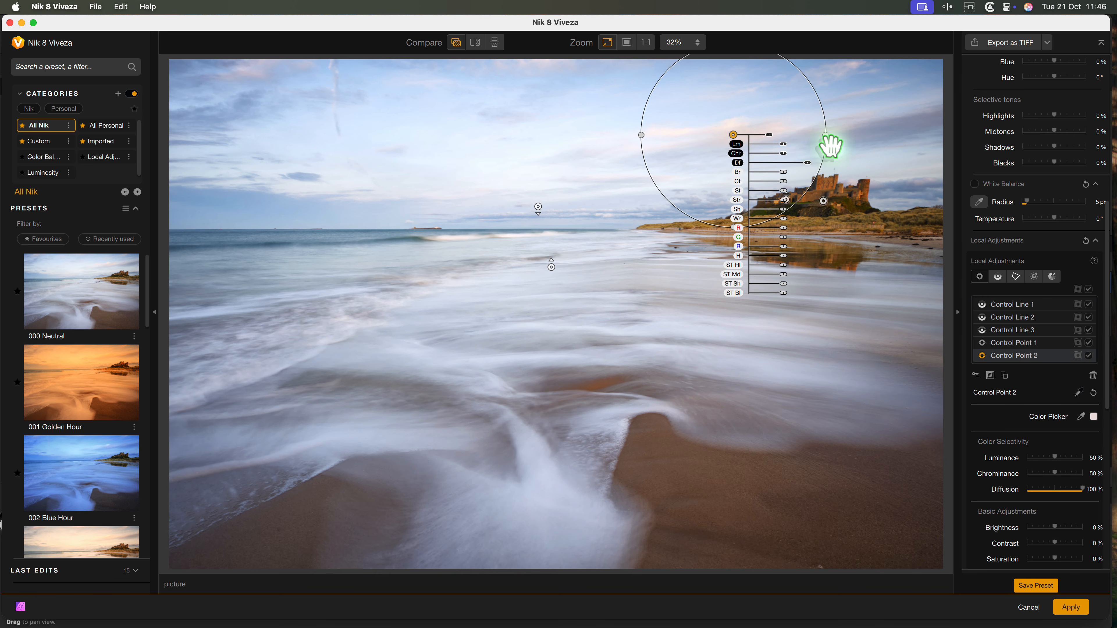
drag(831, 145, 1012, 145)
click(1078, 356)
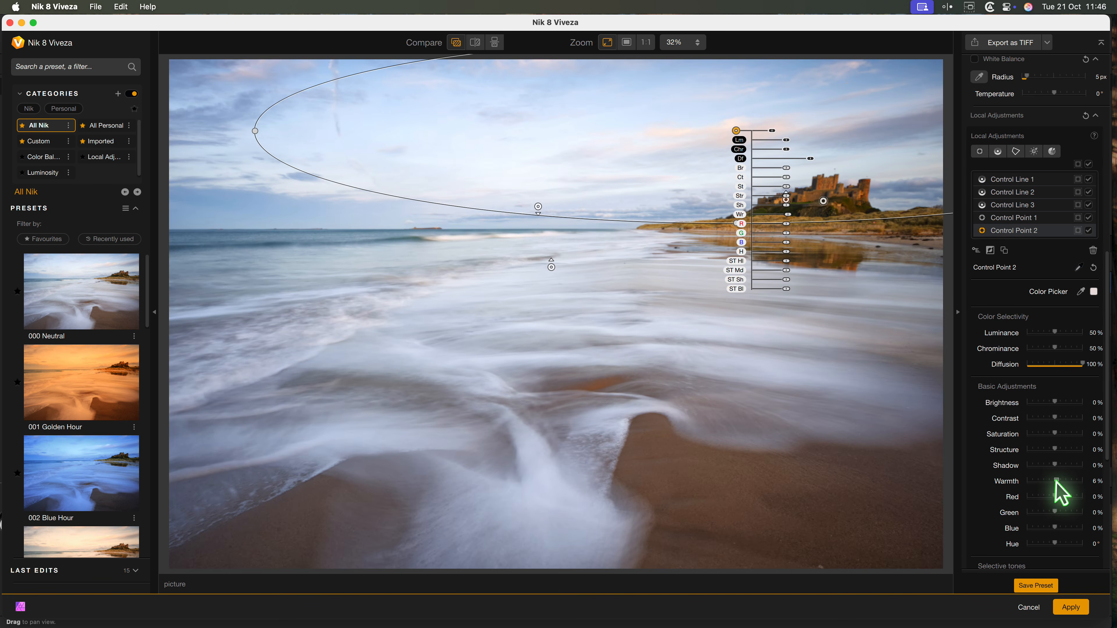
Set the cloud control point's Warmth to 12% and Saturation to 15%, and compare the image with the original.
drag(1054, 480, 1058, 481)
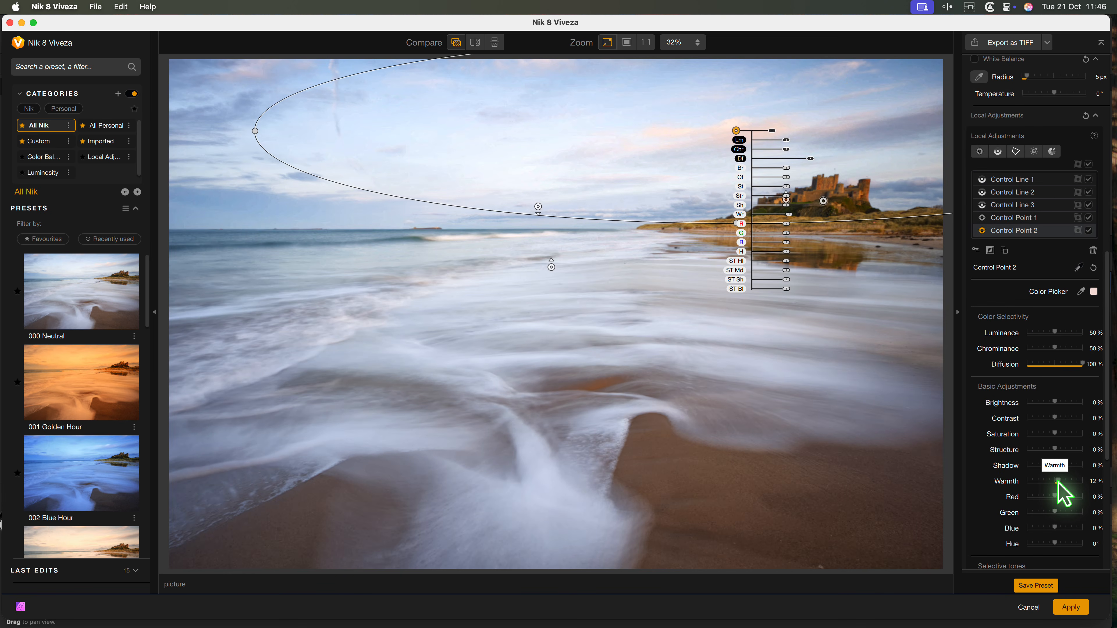
drag(1054, 434, 1057, 433)
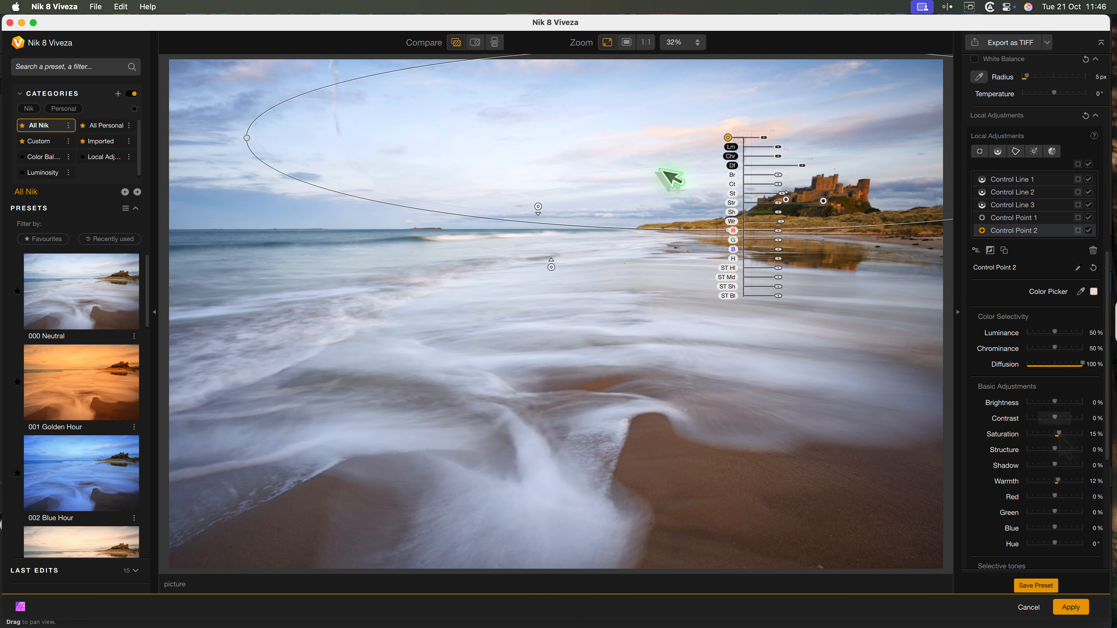
click(459, 41)
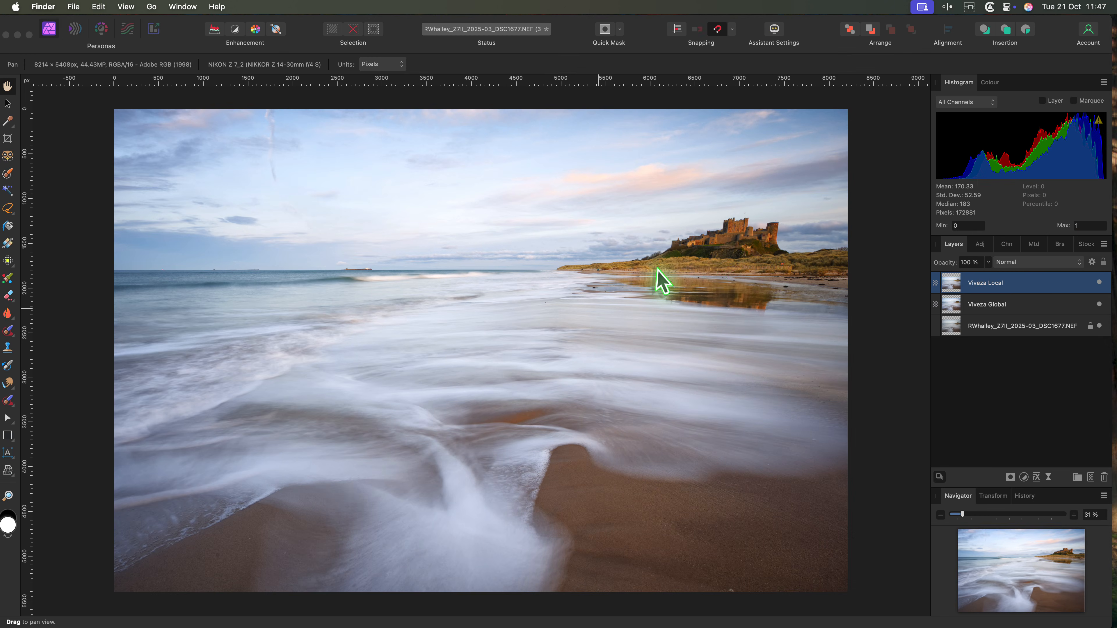
Hide the Viveza Global layer and toggle the Viveza Local layer's visibility to compare the finished edit with the original photo.
click(1098, 304)
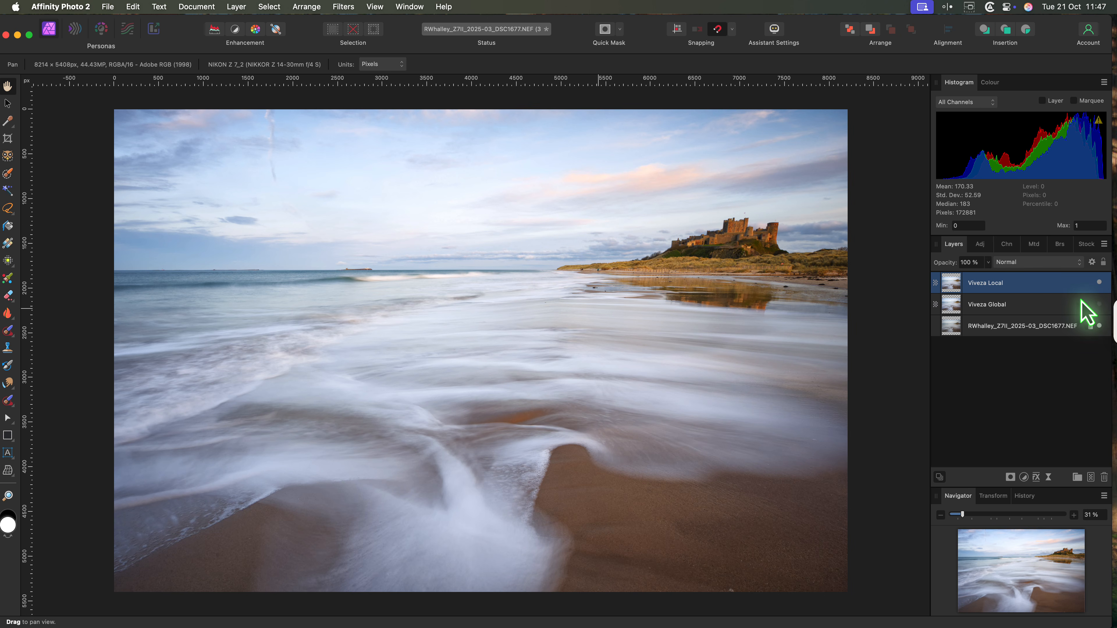
click(1099, 283)
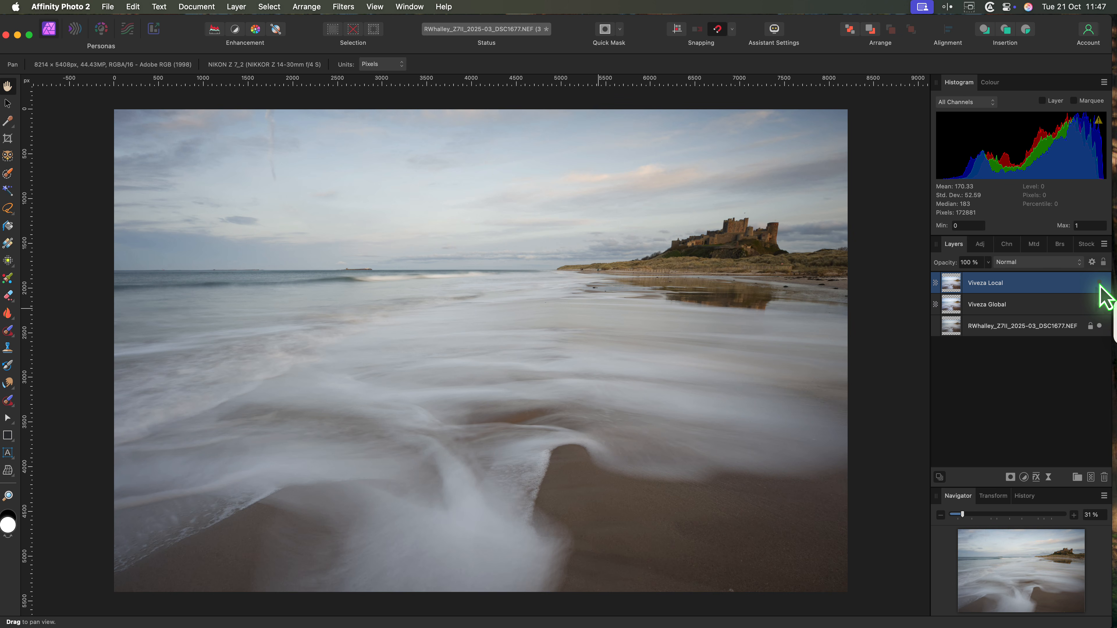
click(1099, 283)
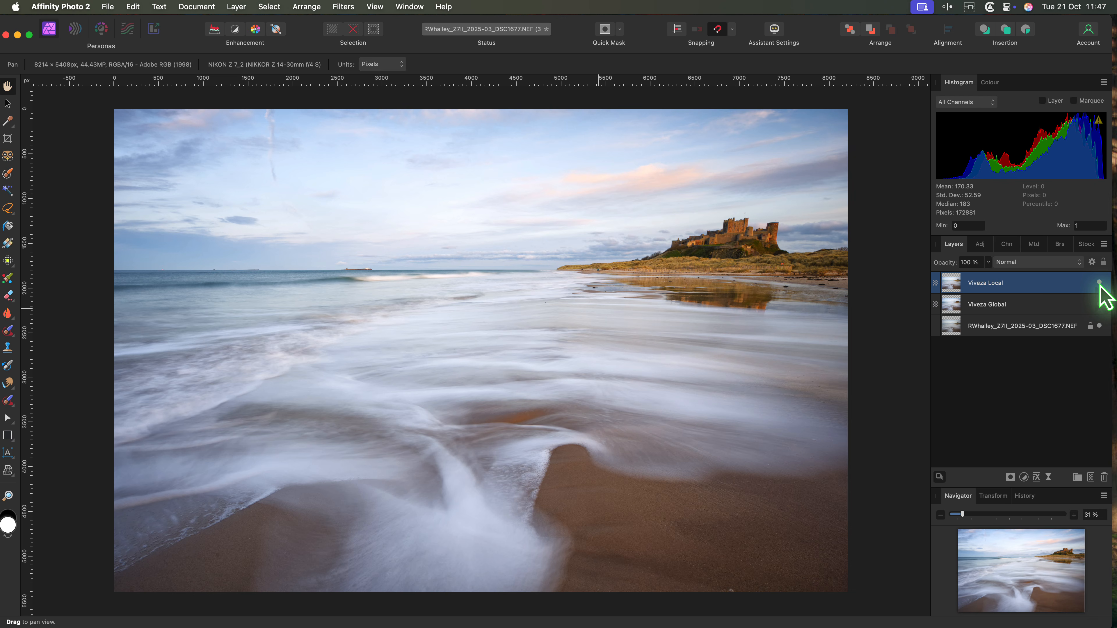
click(1099, 283)
click(1099, 283)
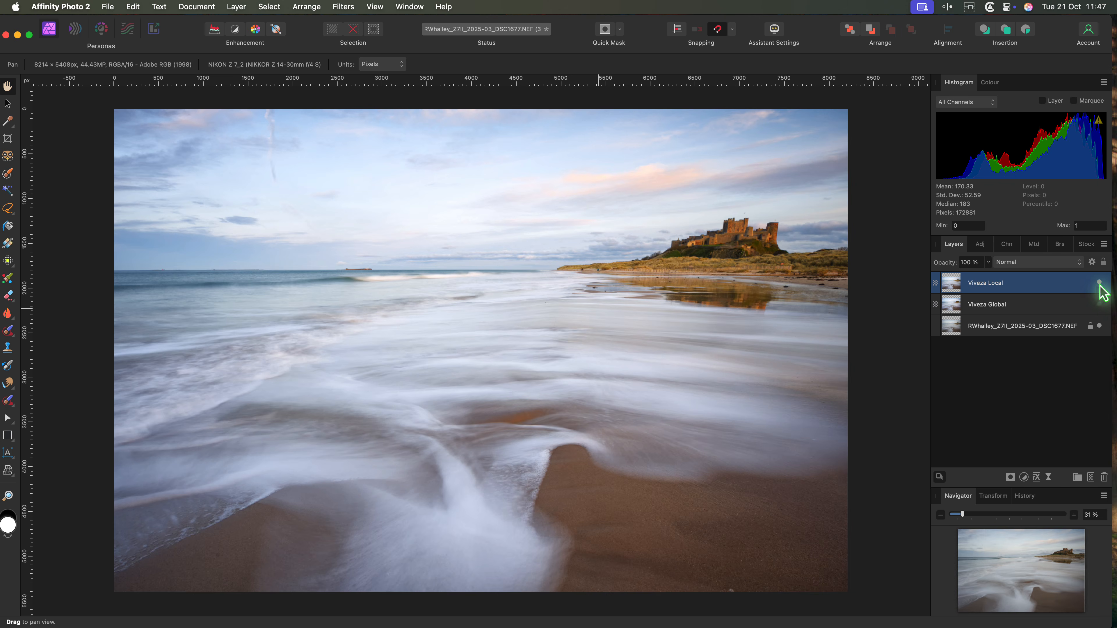